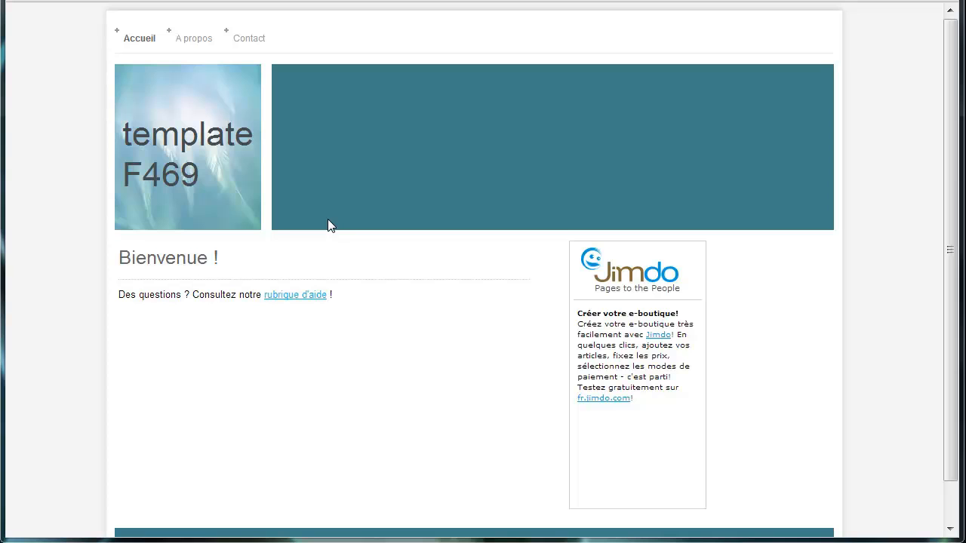
- Go to the A propos page and jump its photo slider to the fourth slide
{"action": "left_click", "coordinate": [192, 43]}
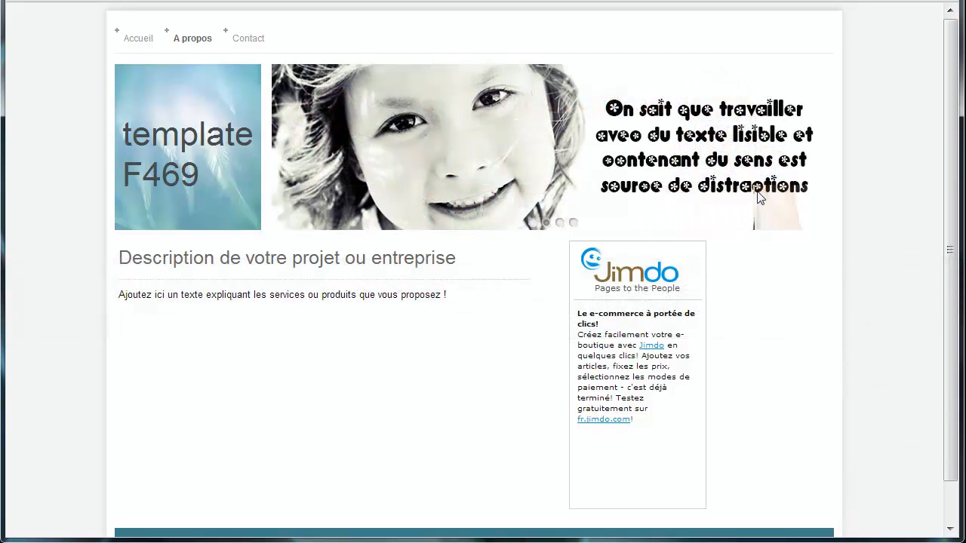
{"action": "left_click", "coordinate": [573, 223]}
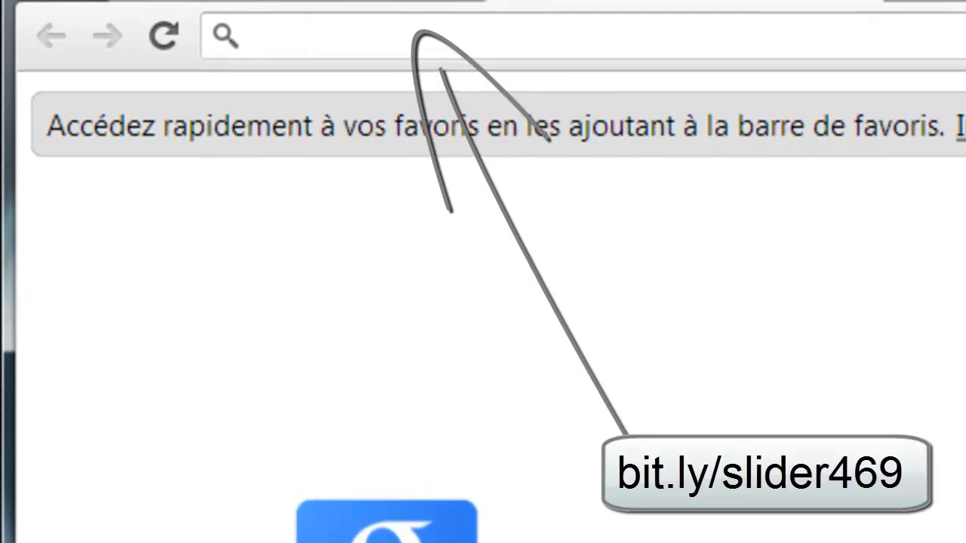
- Visit bit.ly/slider469 to download the Slider745x220.rar archive
{"action": "type", "text": "b"}
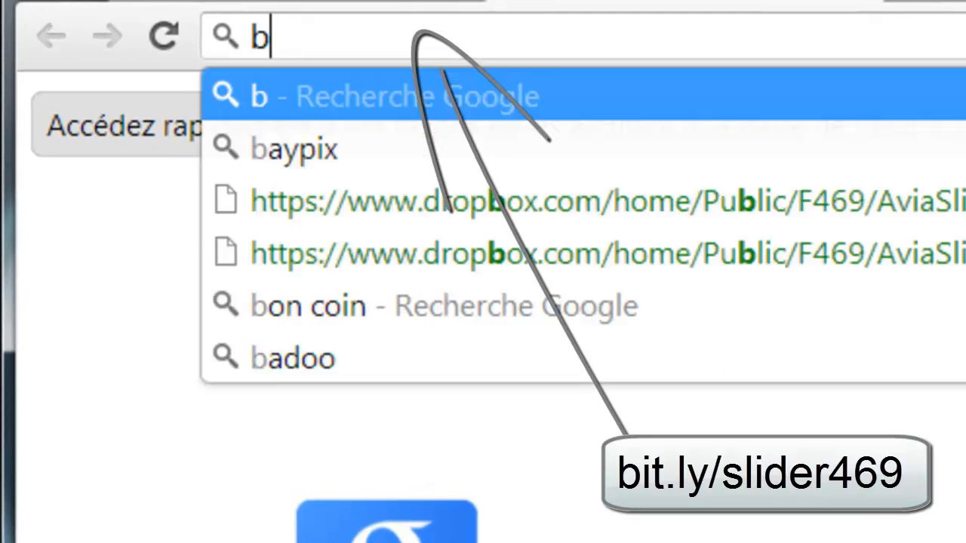
{"action": "type", "text": "it.ly/slider"}
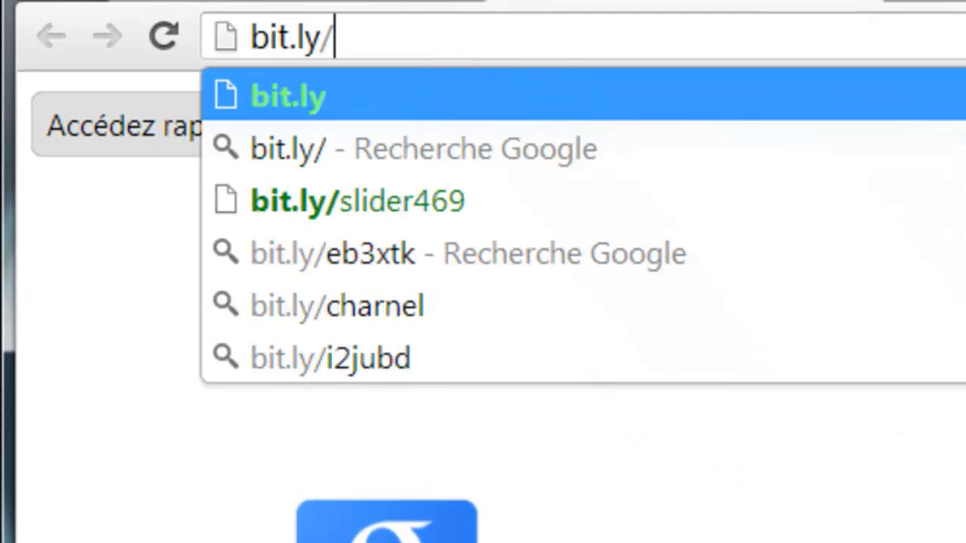
{"action": "type", "text": "469"}
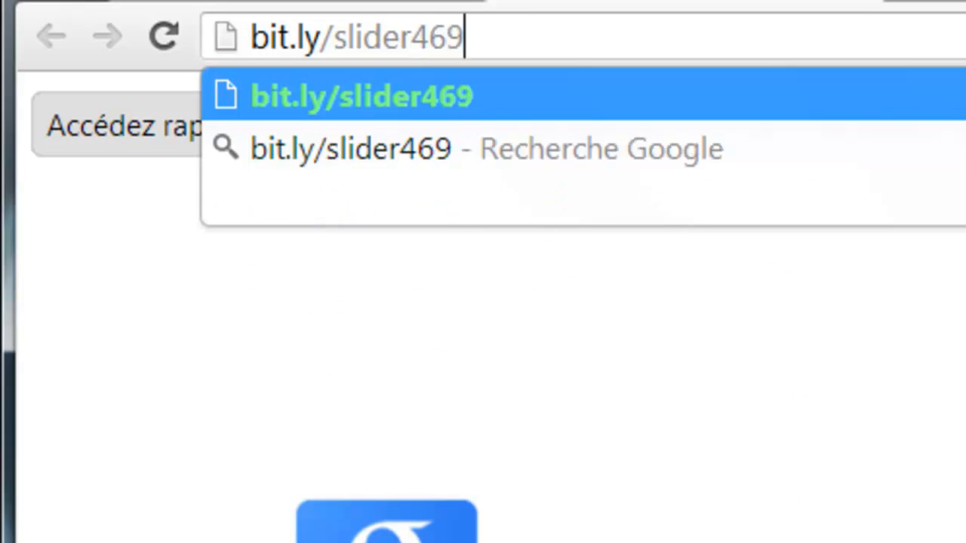
{"action": "key", "text": "Return"}
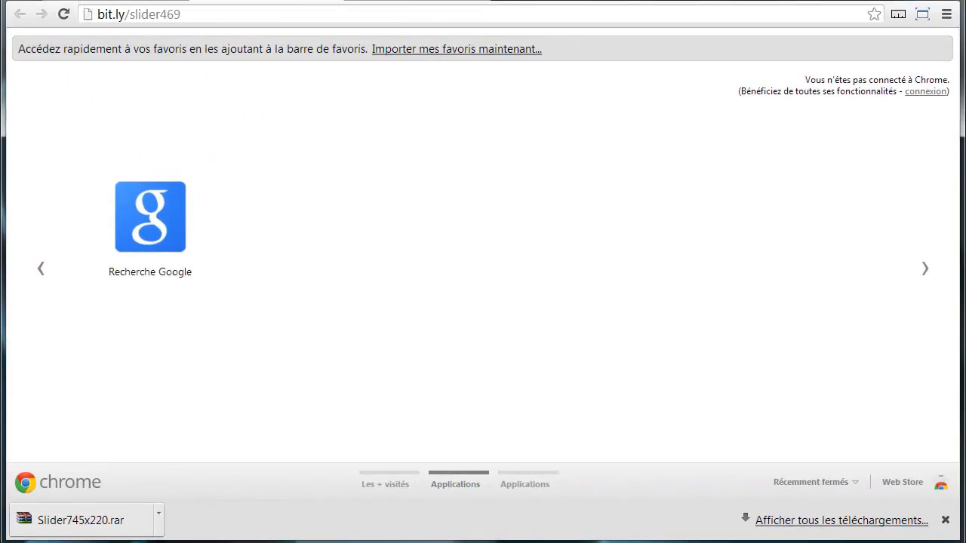
{"action": "key", "text": "Return"}
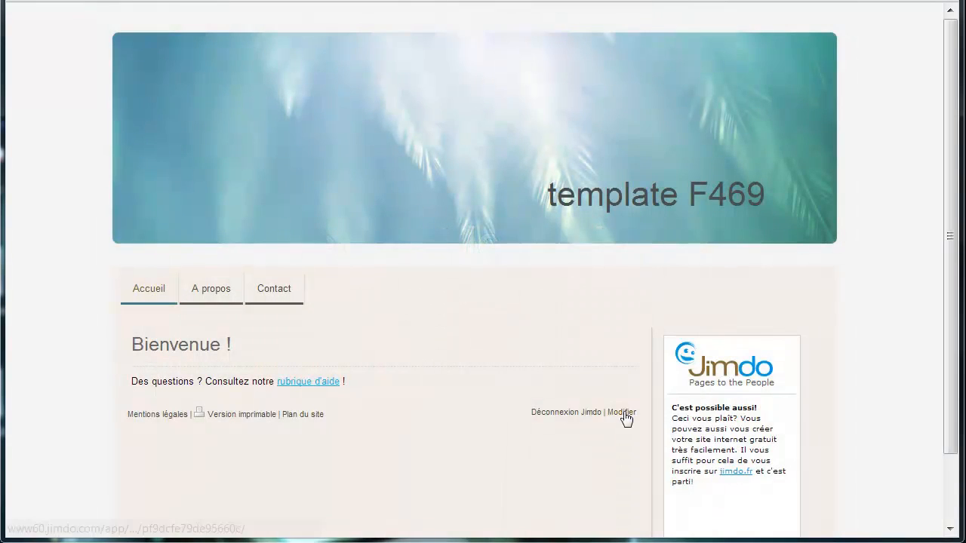
- In edit mode, find design 469 among the site designs and preview F469
{"action": "left_click", "coordinate": [624, 414]}
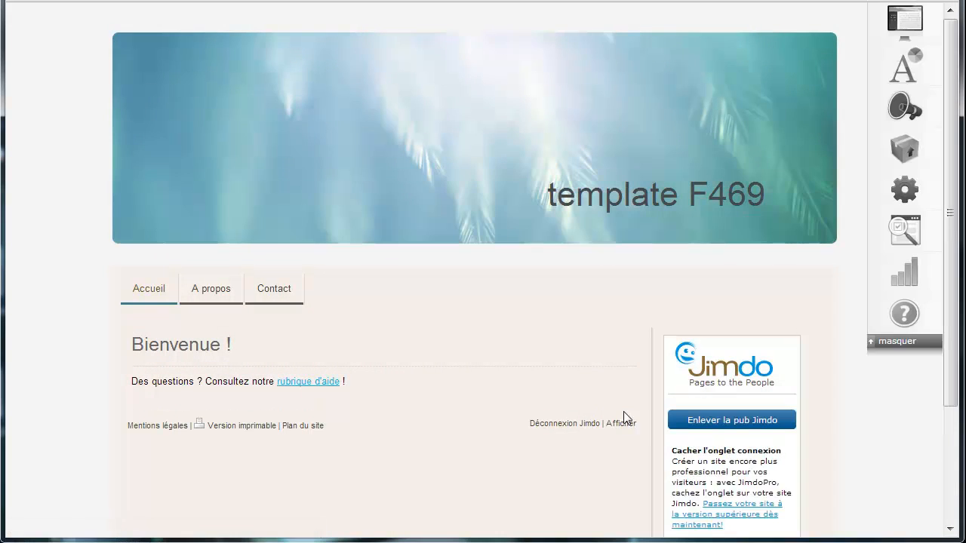
{"action": "left_click", "coordinate": [904, 29]}
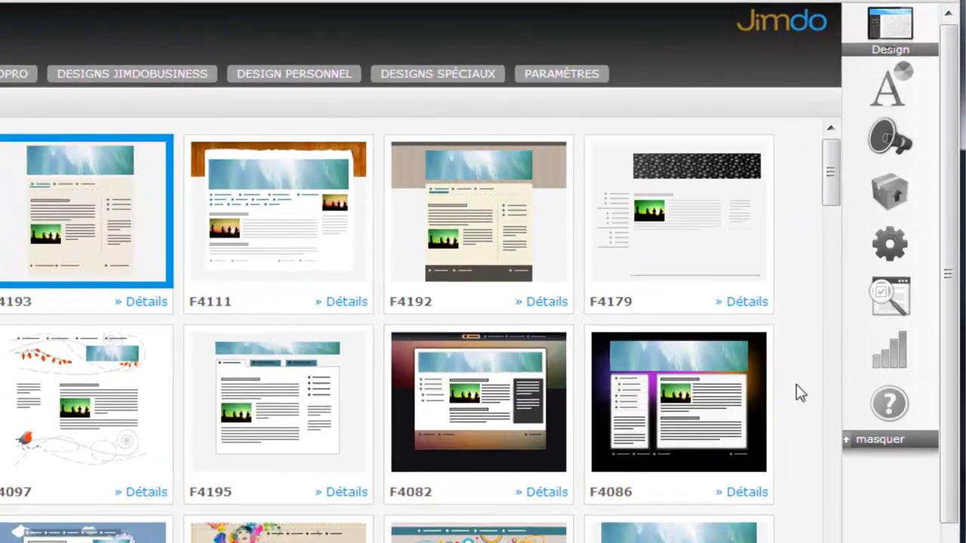
{"action": "key", "text": "ctrl+f"}
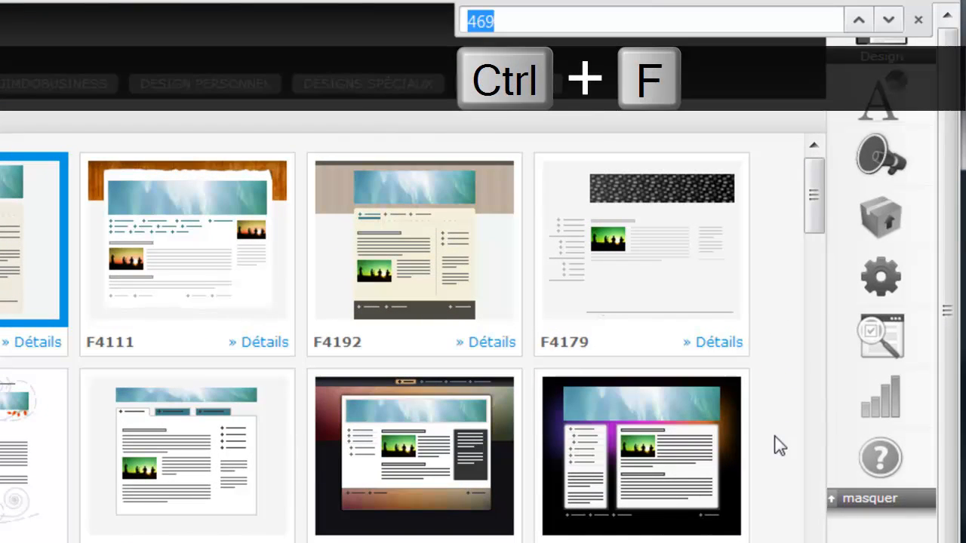
{"action": "left_click", "coordinate": [661, 25]}
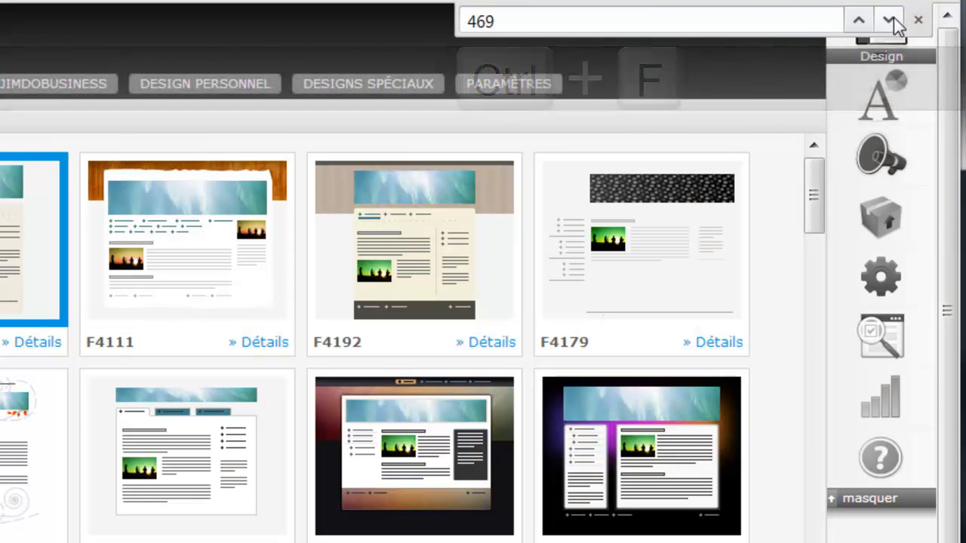
{"action": "left_click", "coordinate": [890, 20]}
{"action": "left_click", "coordinate": [891, 19]}
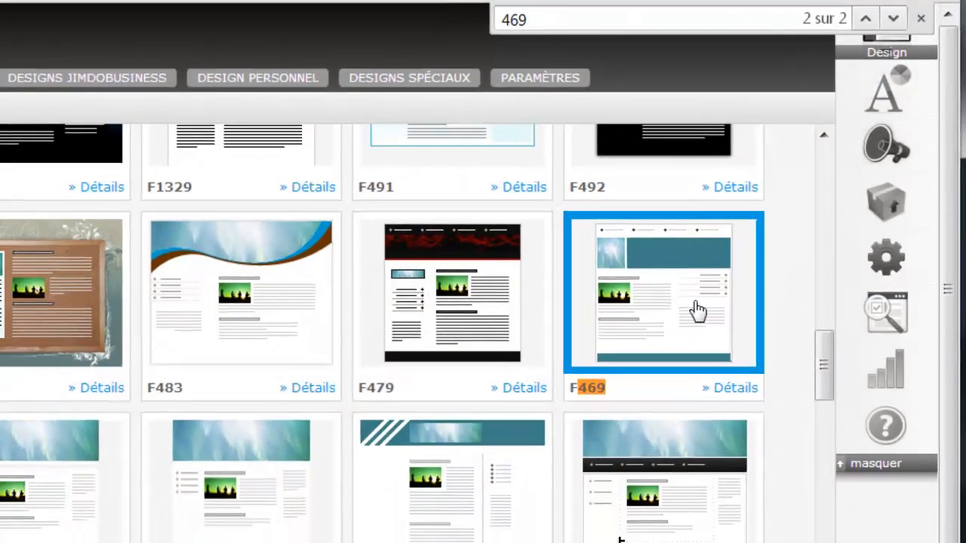
{"action": "left_click", "coordinate": [677, 334]}
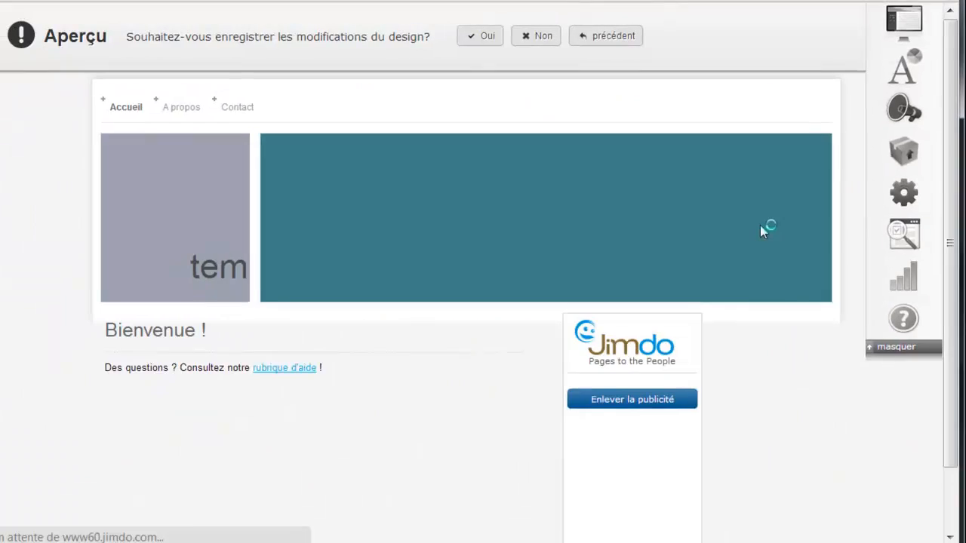
- Keep the F469 design and move the header title up into the header image
{"action": "left_click", "coordinate": [490, 38]}
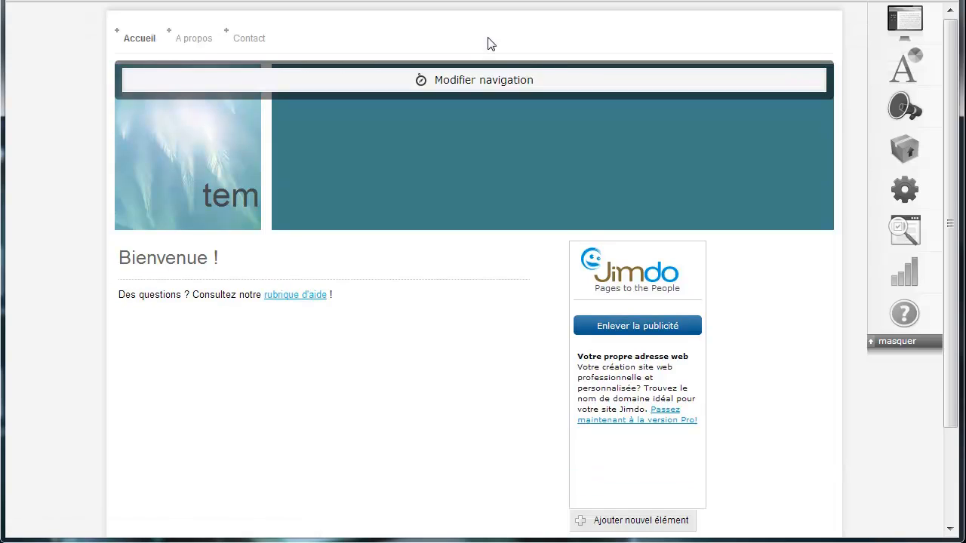
{"action": "mouse_move", "coordinate": [194, 134]}
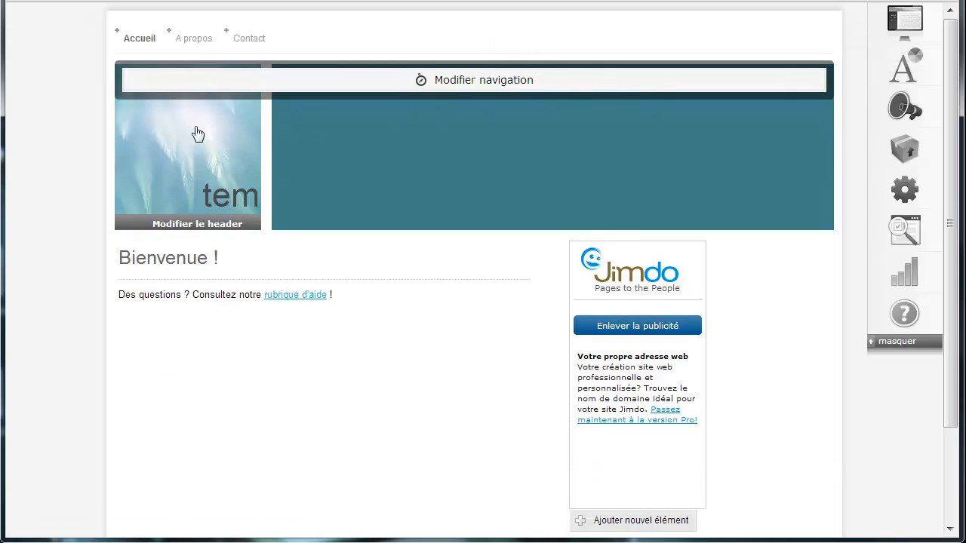
{"action": "left_click", "coordinate": [186, 225]}
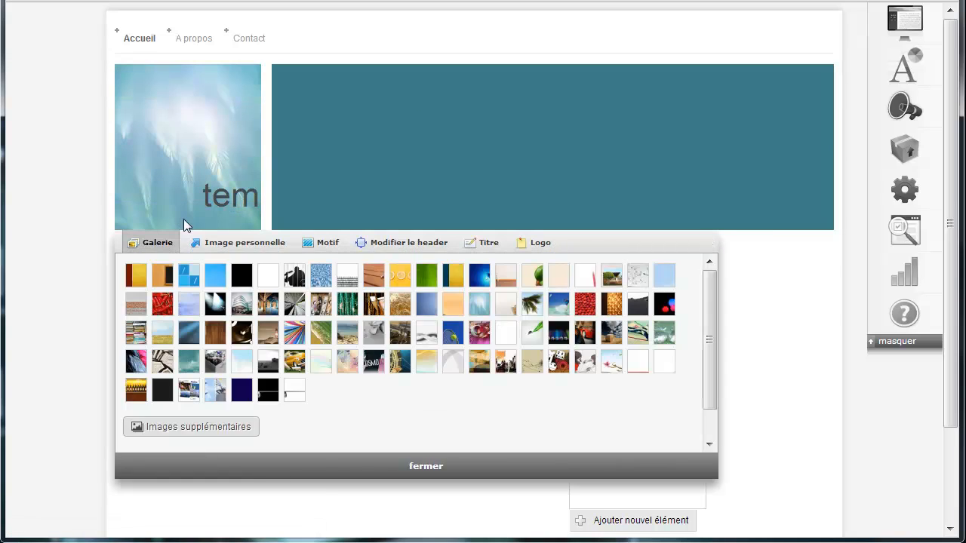
{"action": "left_click", "coordinate": [483, 243]}
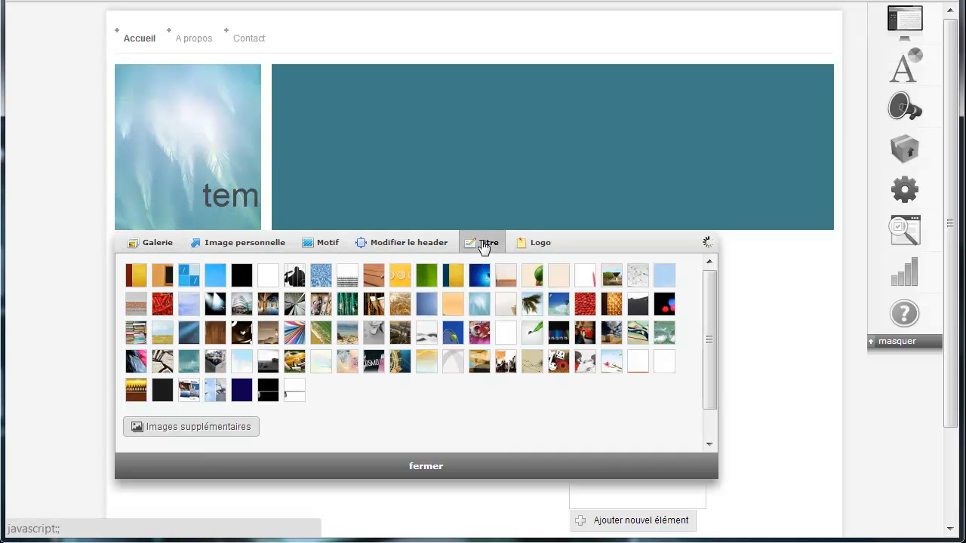
{"action": "left_click_drag", "start_coordinate": [243, 200], "coordinate": [226, 165]}
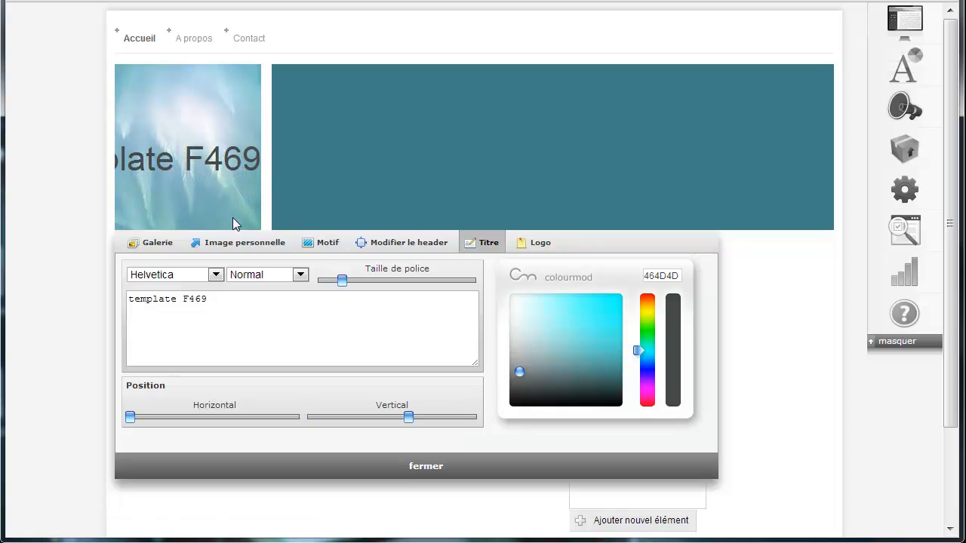
- Put 'F469' on a second line under 'template', fit the title inside the header, and view the site
{"action": "left_click", "coordinate": [172, 300]}
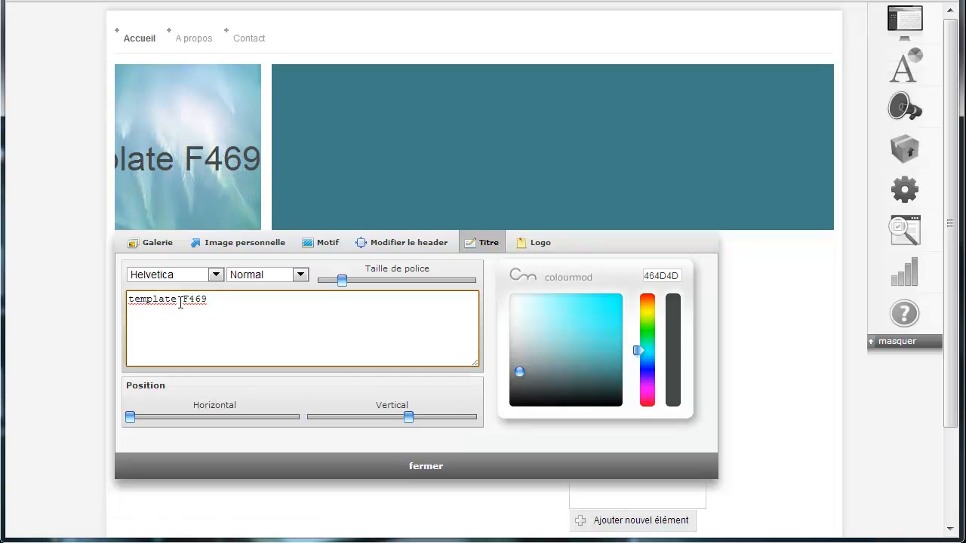
{"action": "key", "text": "Return"}
{"action": "key", "text": "Delete"}
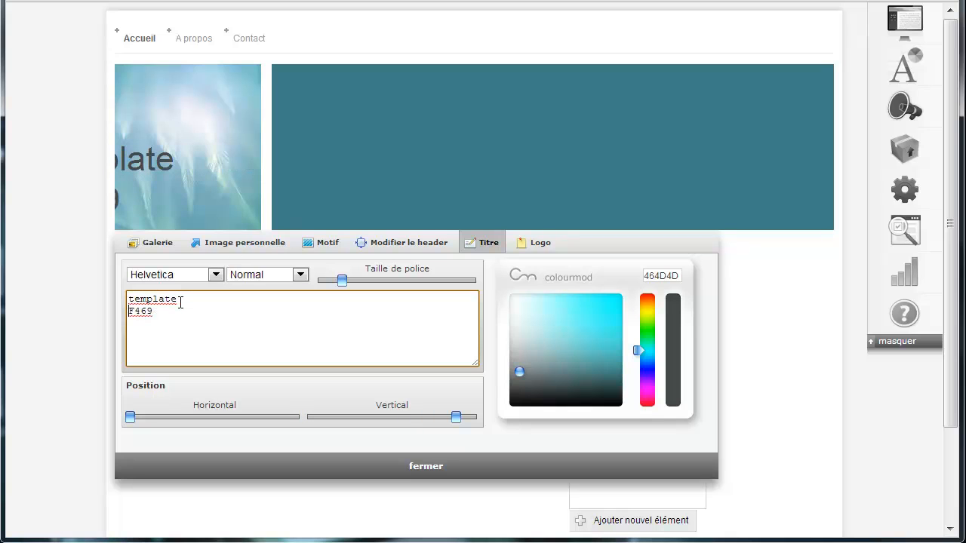
{"action": "left_click_drag", "start_coordinate": [148, 172], "coordinate": [227, 147]}
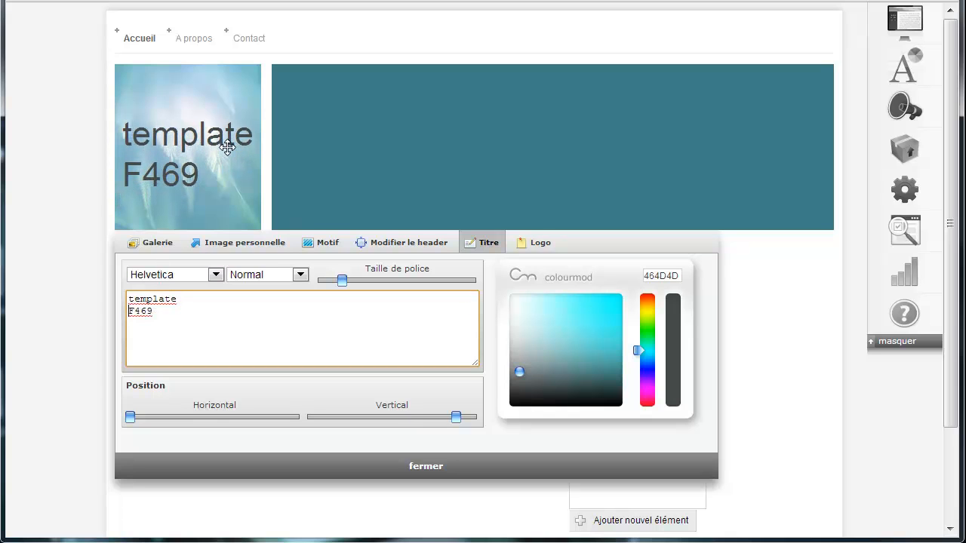
{"action": "left_click", "coordinate": [388, 467]}
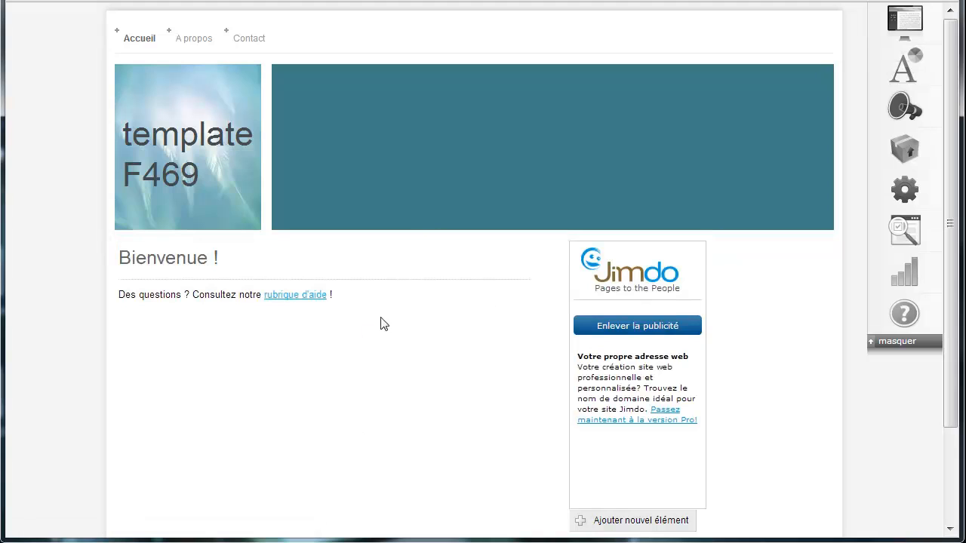
{"action": "scroll", "coordinate": [520, 342], "scroll_direction": "down", "scroll_amount": 3}
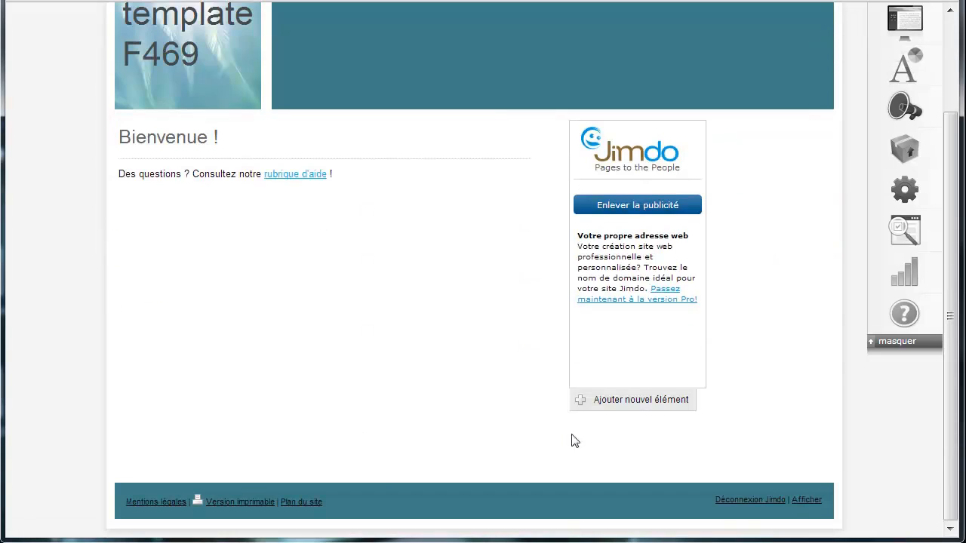
{"action": "left_click", "coordinate": [807, 501]}
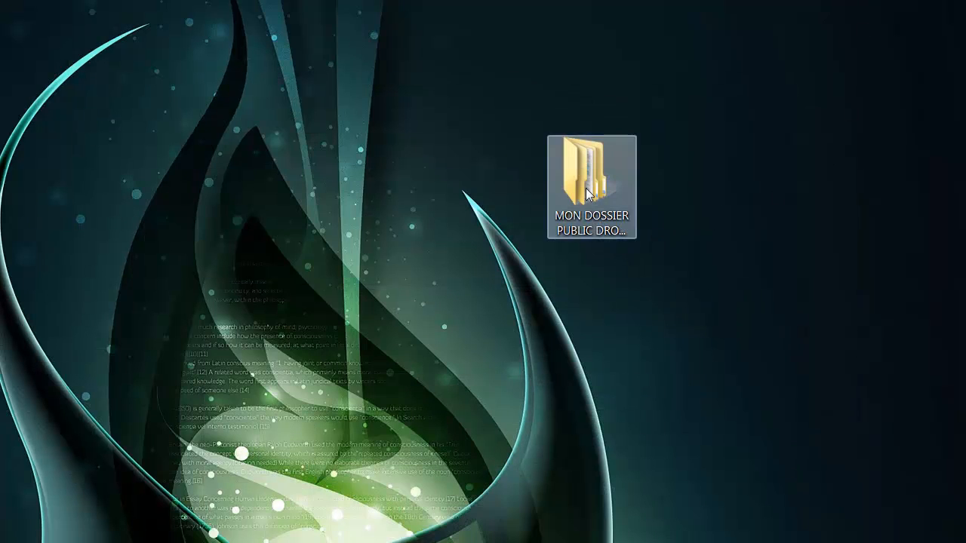
- Open MON DOSSIER PUBLIC DROPBOX and select all five raw images in Images brutes
{"action": "left_click", "coordinate": [584, 174]}
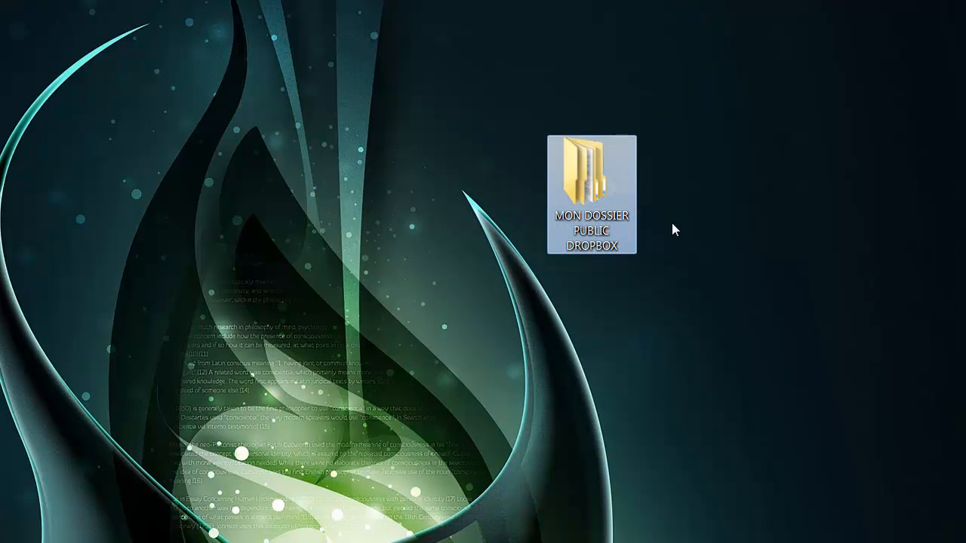
{"action": "double_click", "coordinate": [596, 190]}
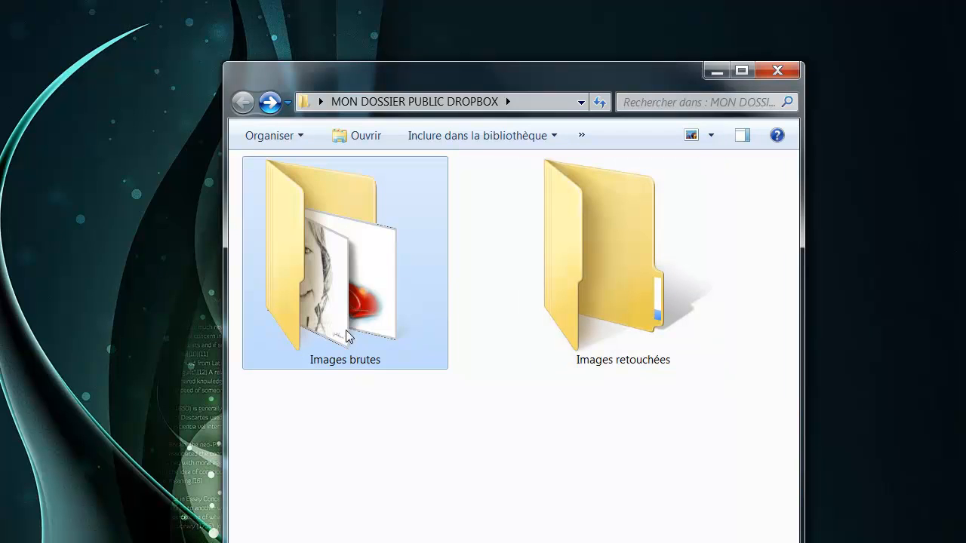
{"action": "left_click", "coordinate": [585, 296]}
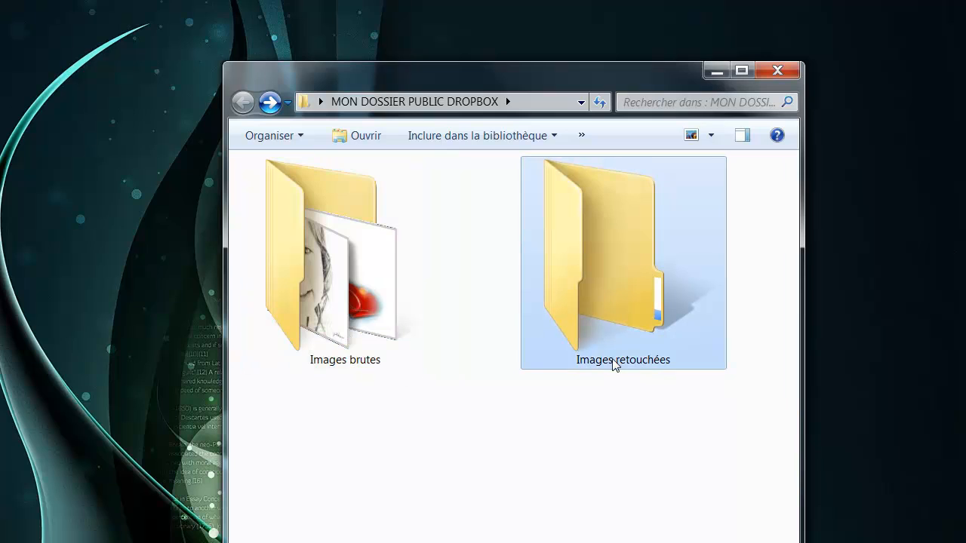
{"action": "double_click", "coordinate": [390, 302]}
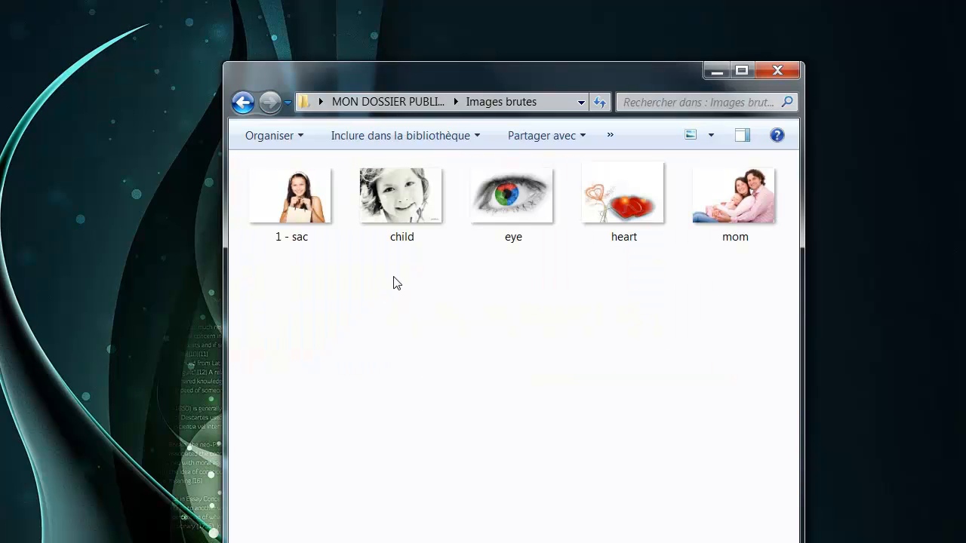
{"action": "left_click_drag", "start_coordinate": [275, 287], "coordinate": [815, 195]}
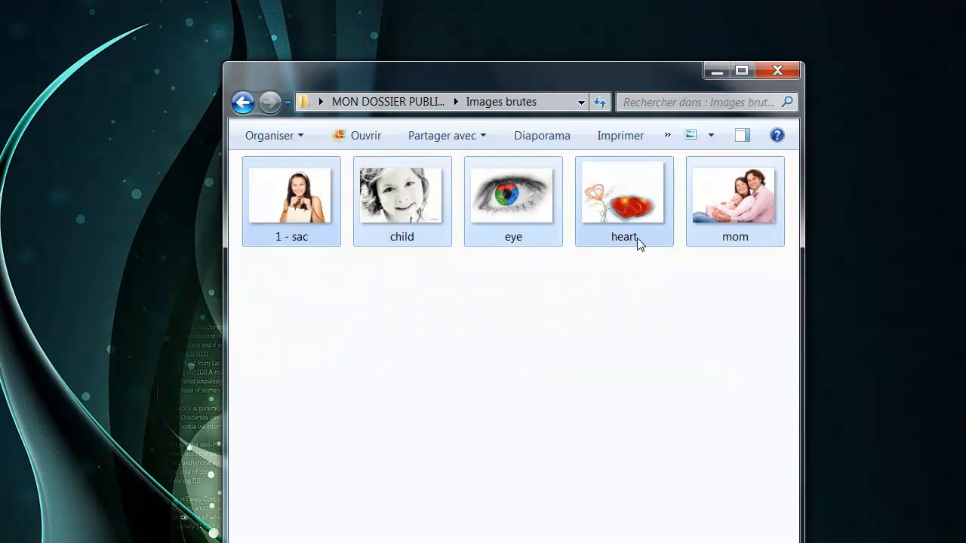
- Return to the Dropbox public folder and bring back the browser showing the template site
{"action": "left_click", "coordinate": [242, 102]}
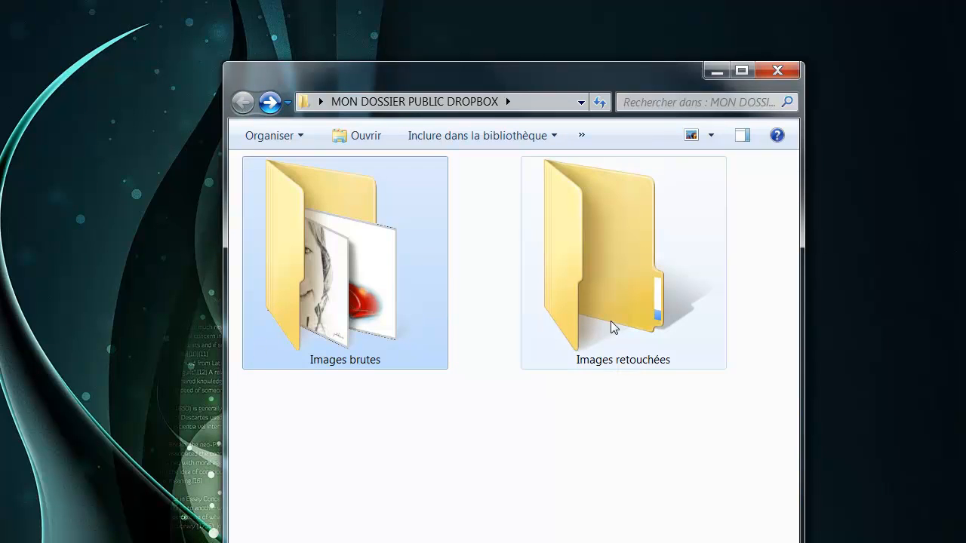
{"action": "mouse_move", "coordinate": [611, 319]}
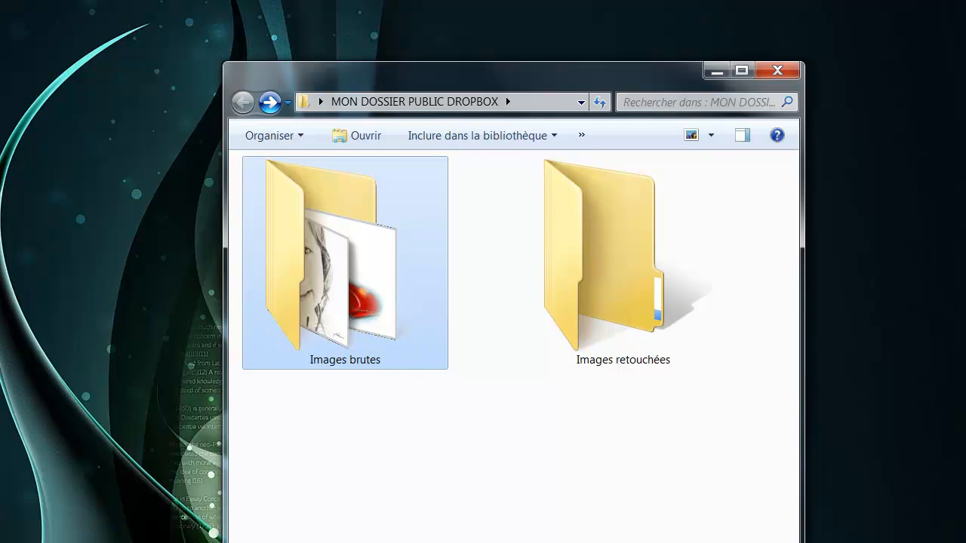
{"action": "left_click", "coordinate": [445, 528]}
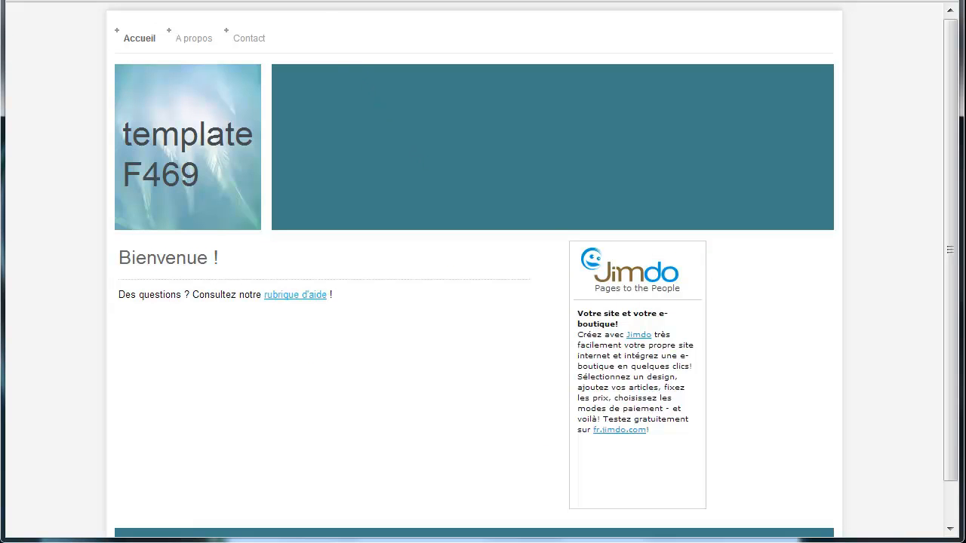
- Move the Pixlr Editor app to the second slot on the browser's apps page
{"action": "key", "text": "ctrl+Tab"}
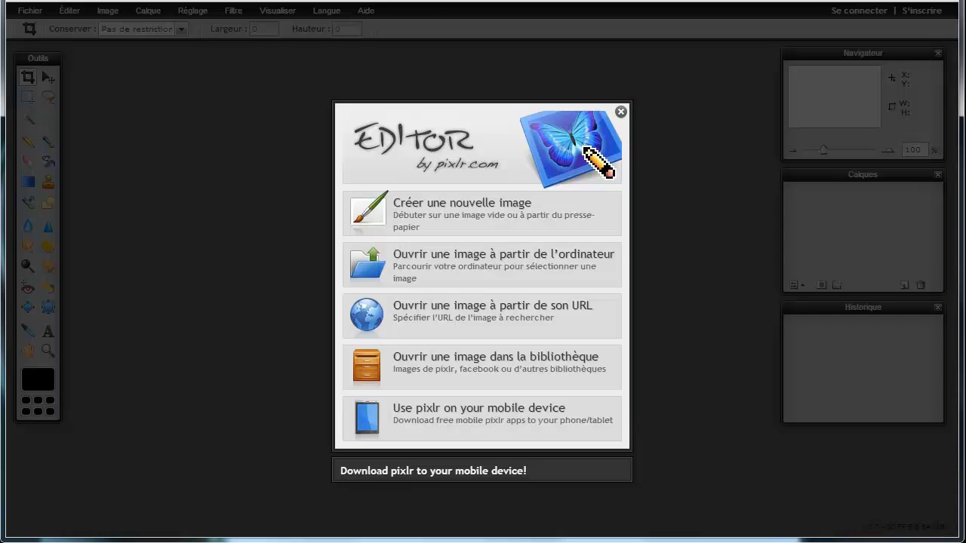
{"action": "key", "text": "ctrl+t"}
{"action": "left_click_drag", "start_coordinate": [139, 237], "coordinate": [337, 242]}
- Create a new blank image 745 wide, 220 high, named 'zone slider'
{"action": "left_click", "coordinate": [473, 218]}
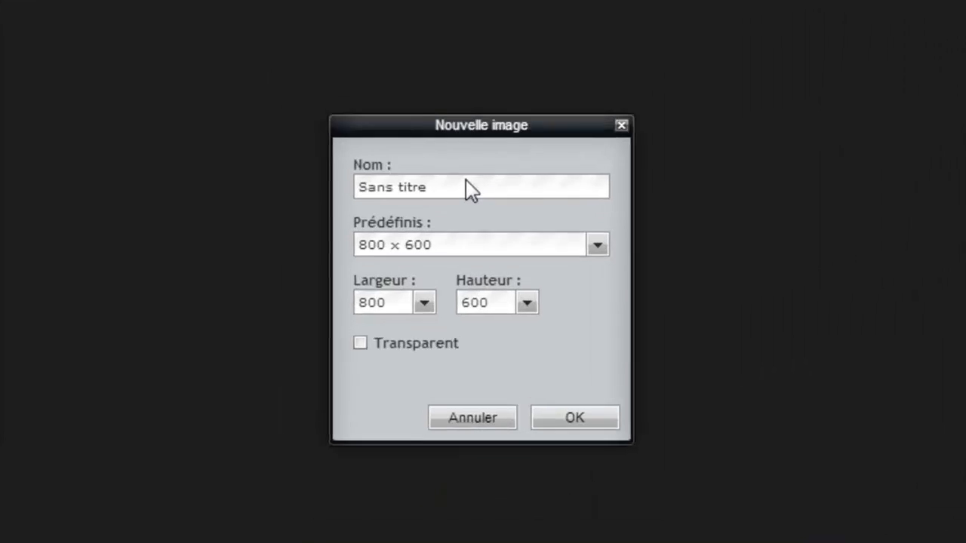
{"action": "left_click_drag", "start_coordinate": [387, 307], "coordinate": [244, 310]}
{"action": "type", "text": "745"}
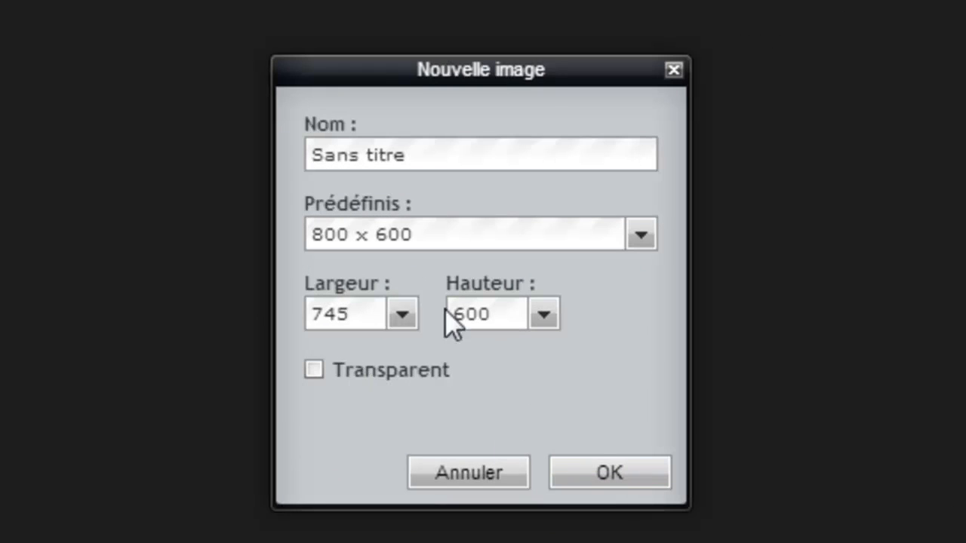
{"action": "left_click_drag", "start_coordinate": [501, 314], "coordinate": [355, 334]}
{"action": "type", "text": "220"}
{"action": "left_click_drag", "start_coordinate": [478, 154], "coordinate": [226, 198]}
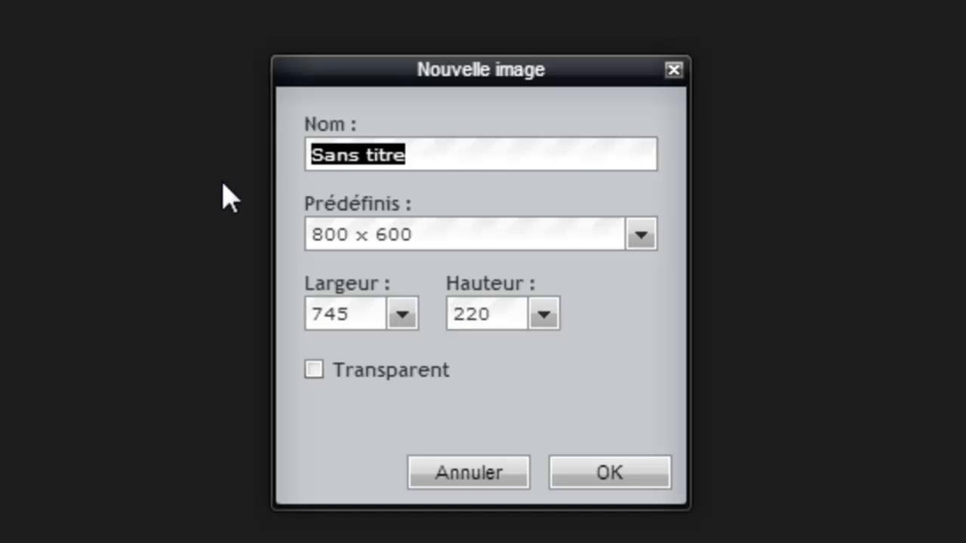
{"action": "type", "text": "zone slider"}
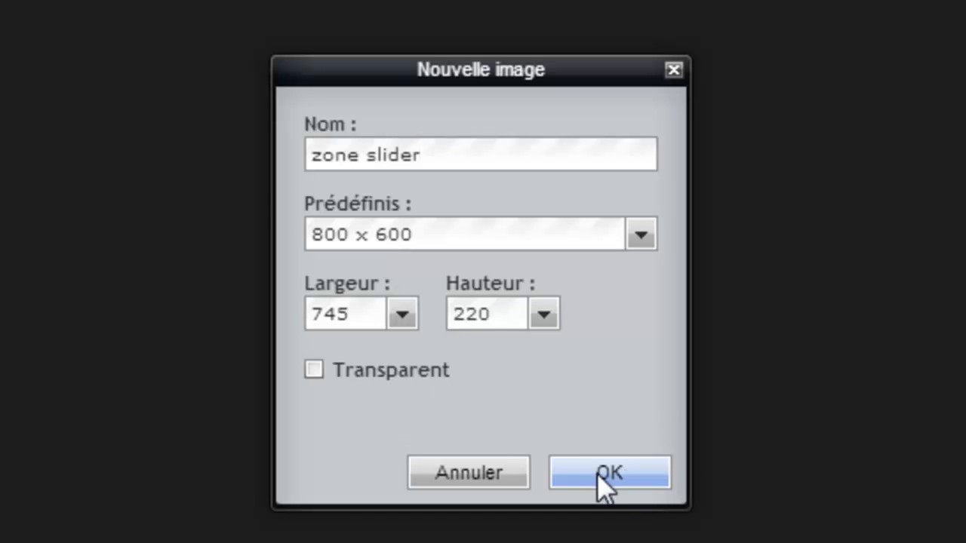
{"action": "left_click", "coordinate": [597, 474]}
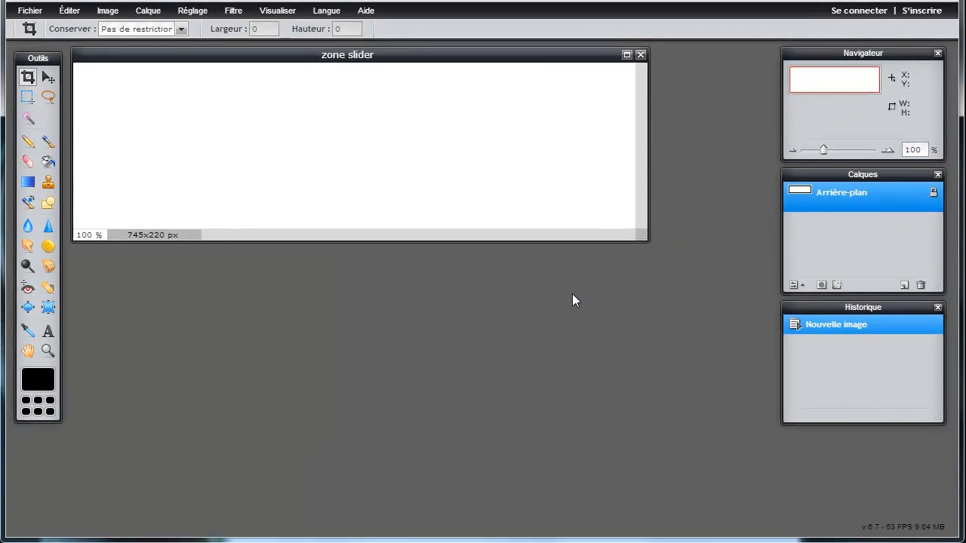
- Enlarge the zone slider window and browse the open-image dialog into the Images brutes folder
{"action": "left_click_drag", "start_coordinate": [641, 236], "coordinate": [763, 350]}
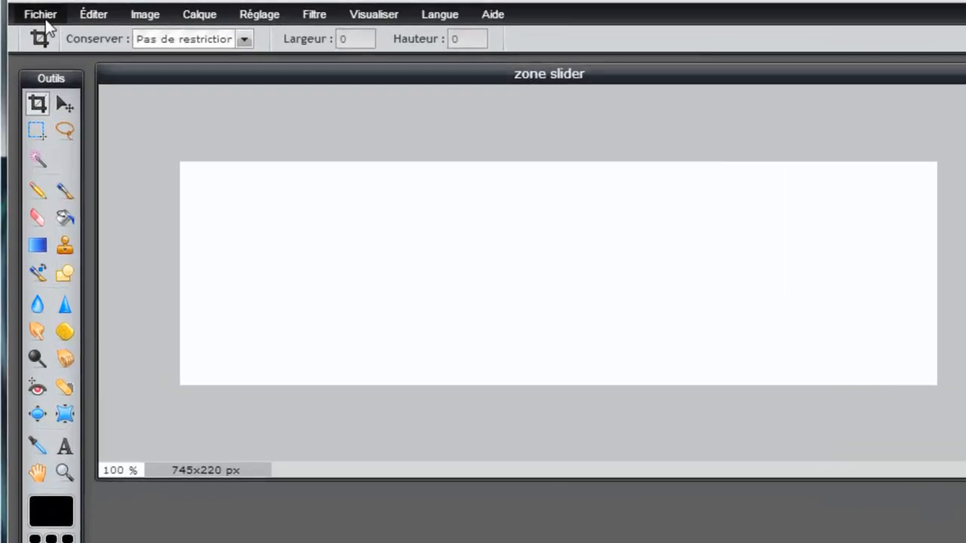
{"action": "left_click", "coordinate": [33, 12]}
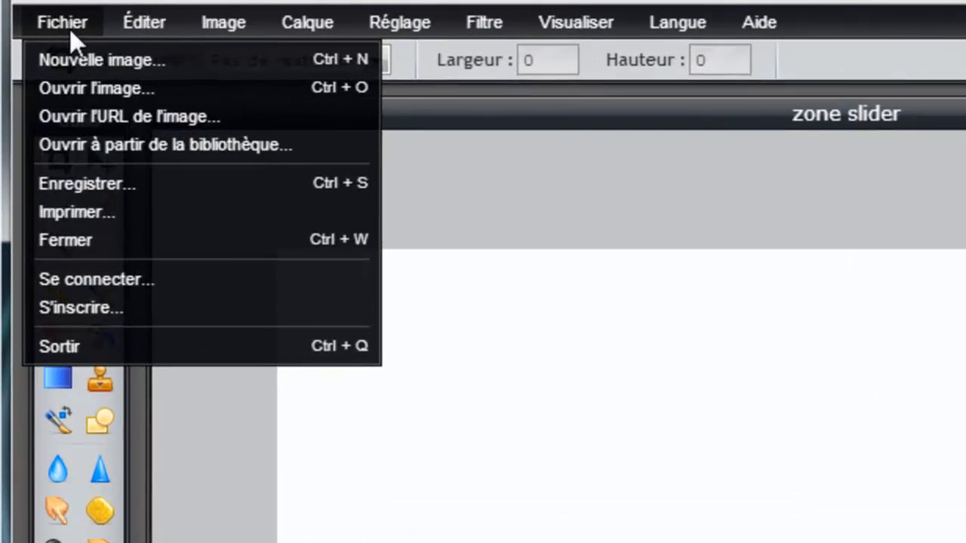
{"action": "left_click", "coordinate": [108, 87]}
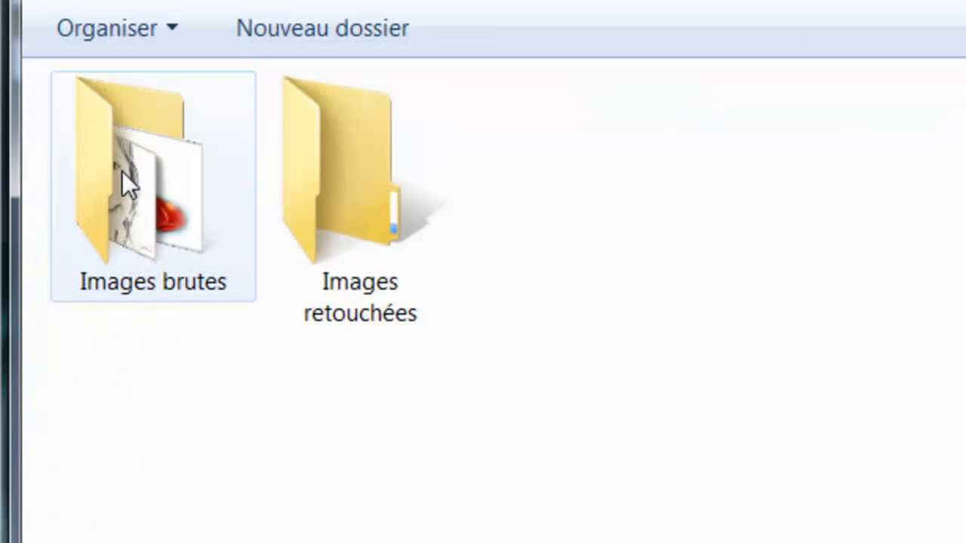
{"action": "double_click", "coordinate": [160, 178]}
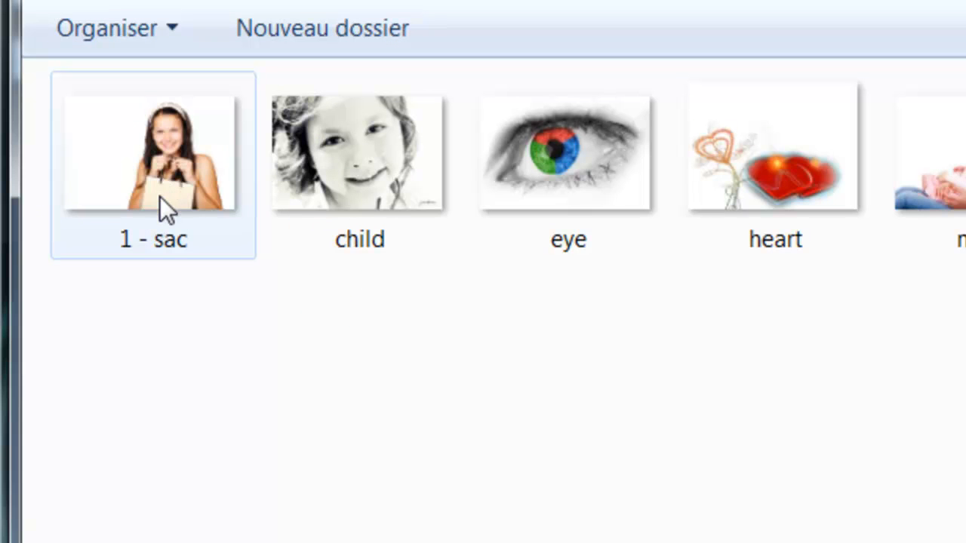
- Open the '1 - sac' photo, unlock its background layer, and move its window to reveal zone slider
{"action": "double_click", "coordinate": [175, 160]}
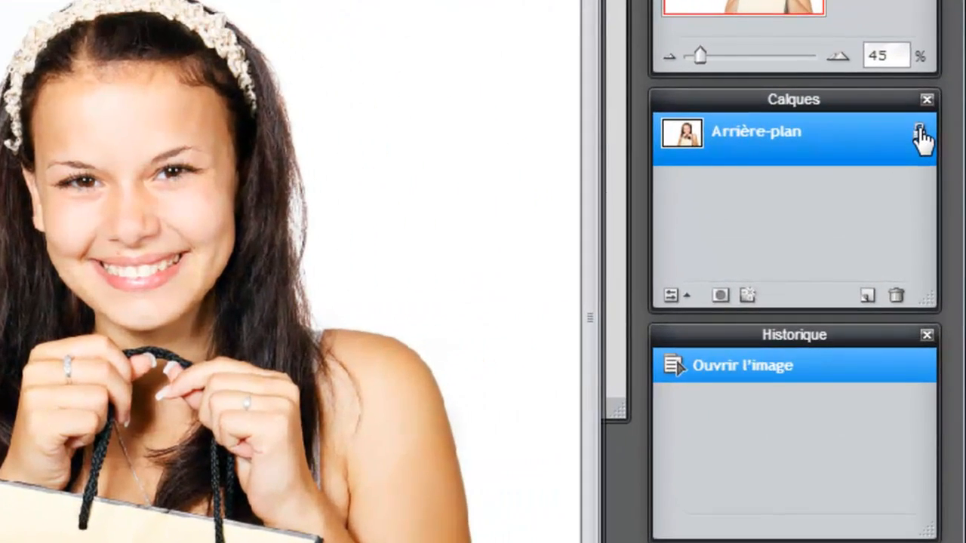
{"action": "left_click", "coordinate": [931, 187]}
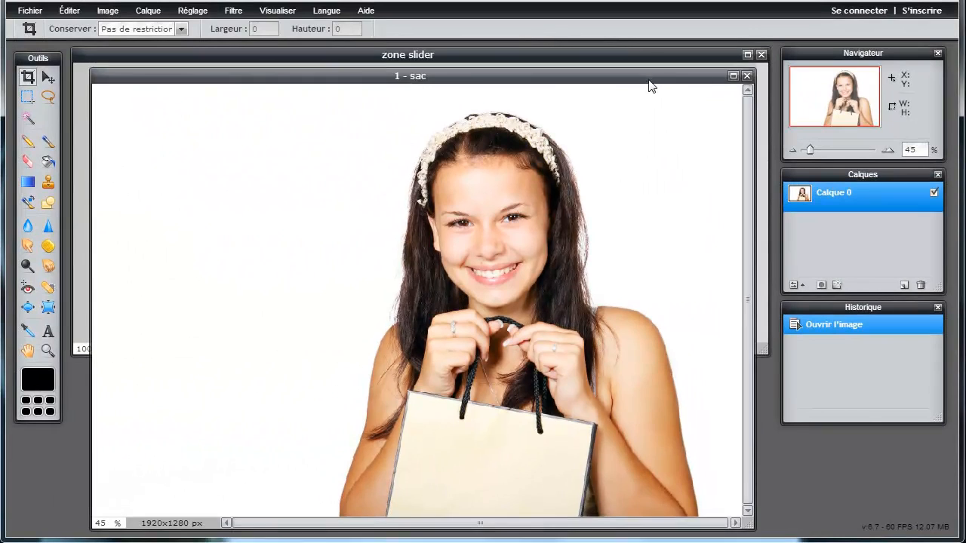
{"action": "left_click_drag", "start_coordinate": [648, 80], "coordinate": [668, 422]}
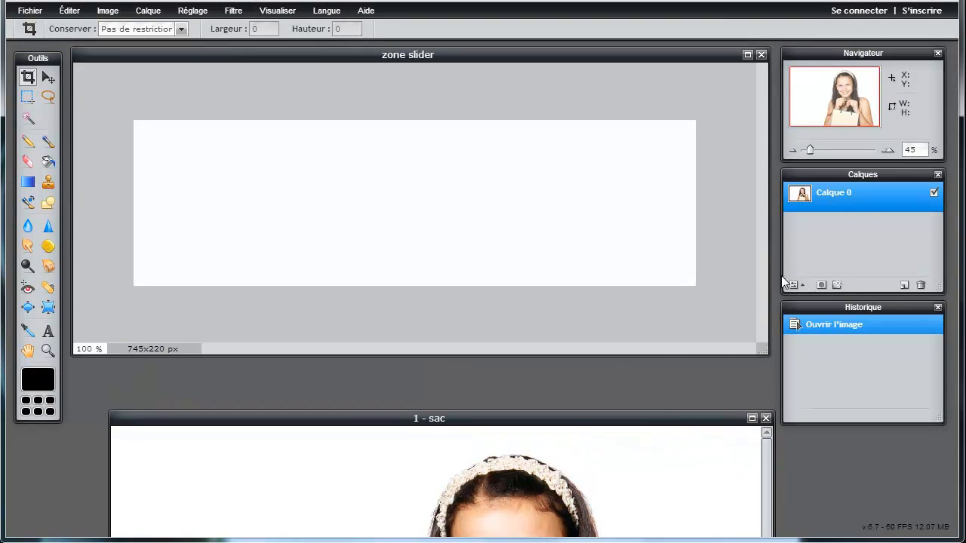
- Rename the photo layer 'jeune femme', copy it into zone slider, then close '1 - sac'
{"action": "double_click", "coordinate": [845, 197]}
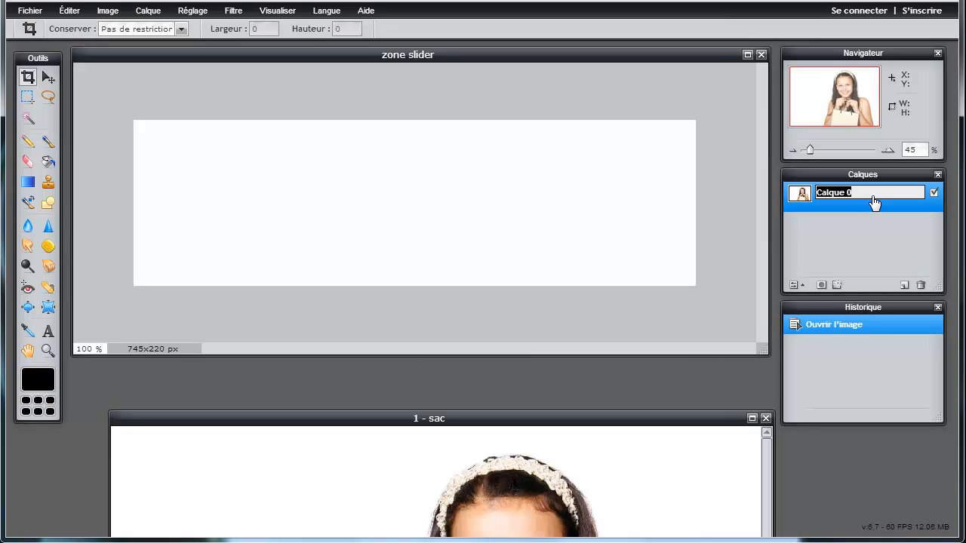
{"action": "type", "text": "jeune femme"}
{"action": "left_click", "coordinate": [868, 229]}
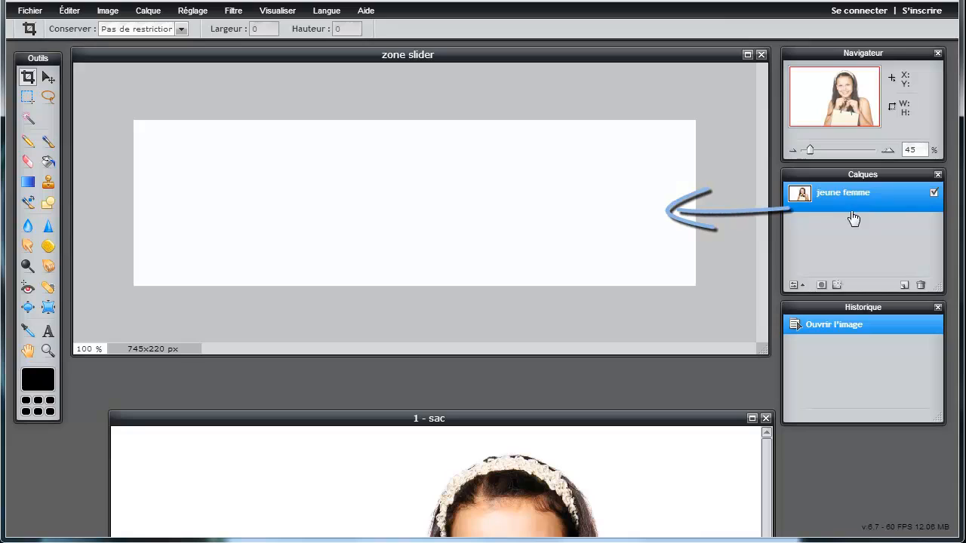
{"action": "left_click_drag", "start_coordinate": [802, 194], "coordinate": [580, 196]}
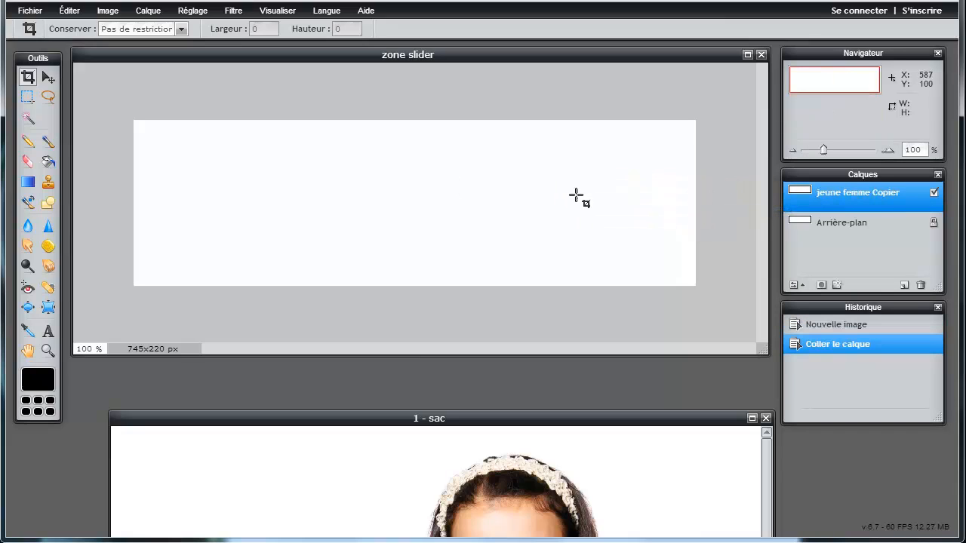
{"action": "left_click", "coordinate": [765, 419]}
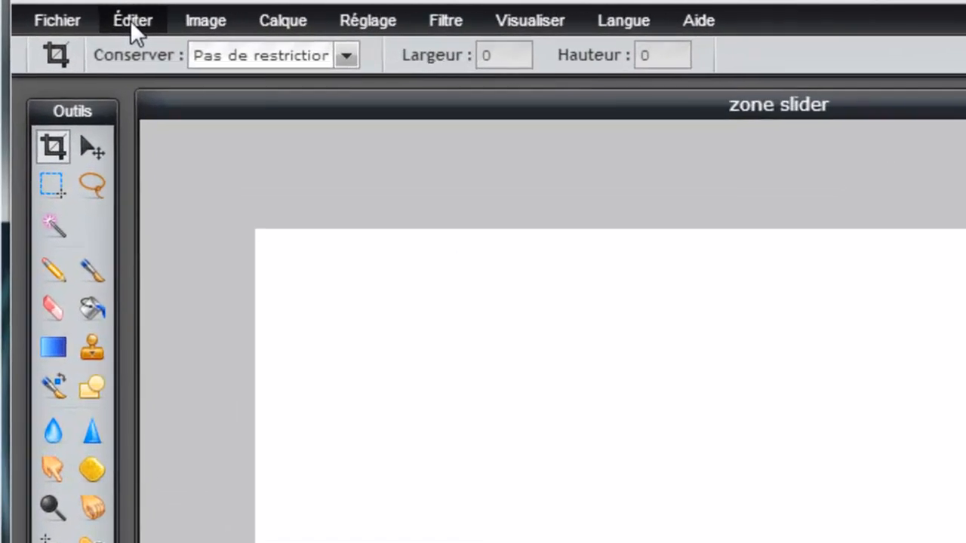
- Free-transform the pasted photo, scaling it down proportionally and moving it back over the canvas
{"action": "left_click", "coordinate": [132, 20]}
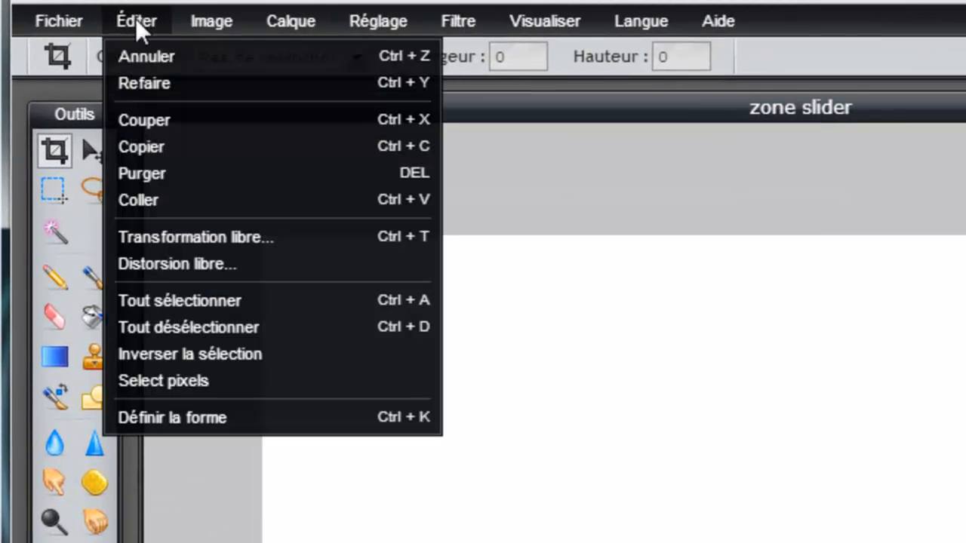
{"action": "left_click", "coordinate": [206, 243]}
{"action": "key", "text": "shift"}
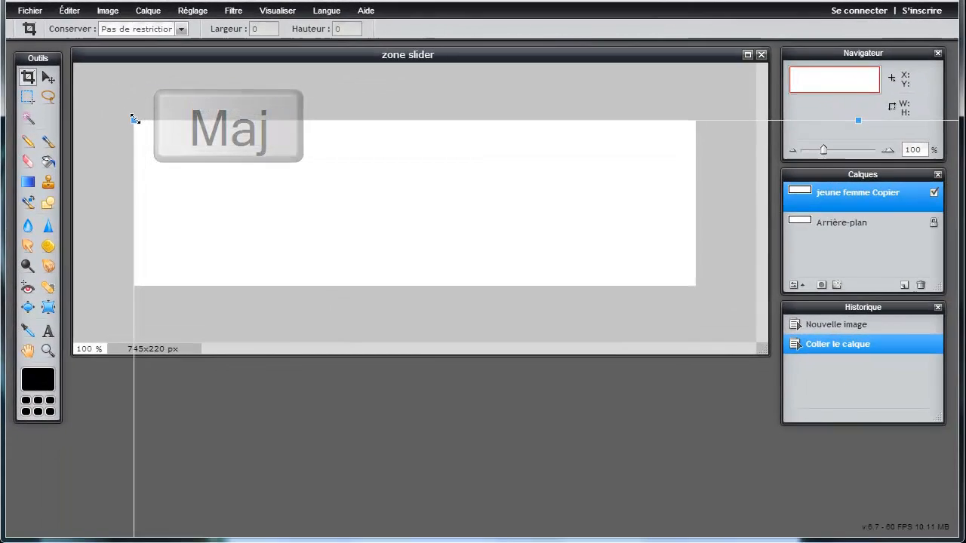
{"action": "left_click_drag", "start_coordinate": [135, 120], "coordinate": [645, 457]}
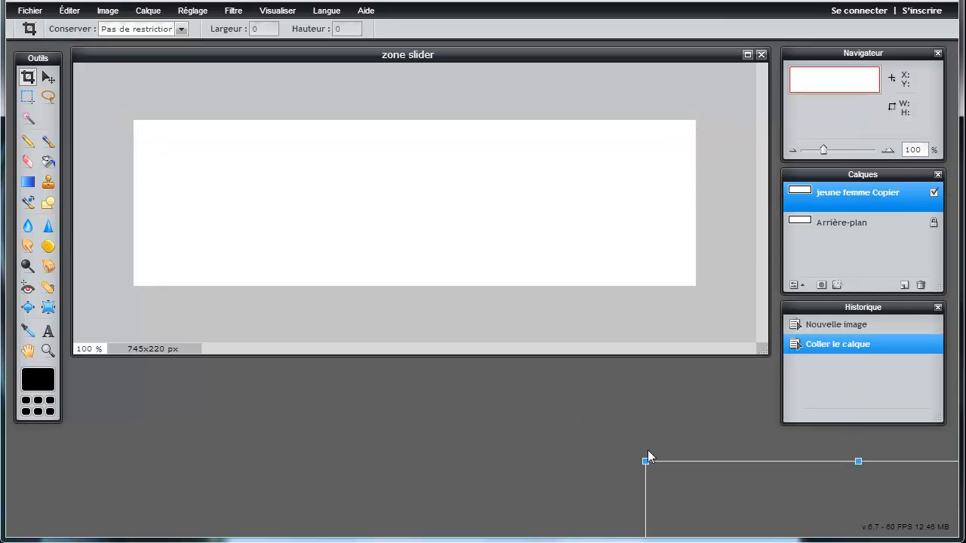
{"action": "left_click_drag", "start_coordinate": [766, 499], "coordinate": [403, 158]}
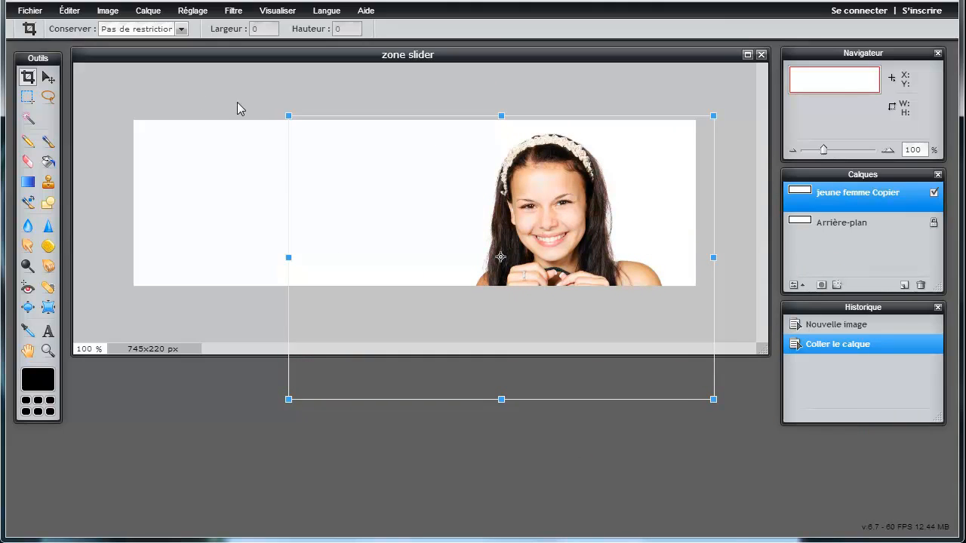
- Resize and position the jeune femme photo to fit the banner height at its right end
{"action": "left_click_drag", "start_coordinate": [288, 116], "coordinate": [318, 129]}
{"action": "left_click_drag", "start_coordinate": [492, 214], "coordinate": [535, 168]}
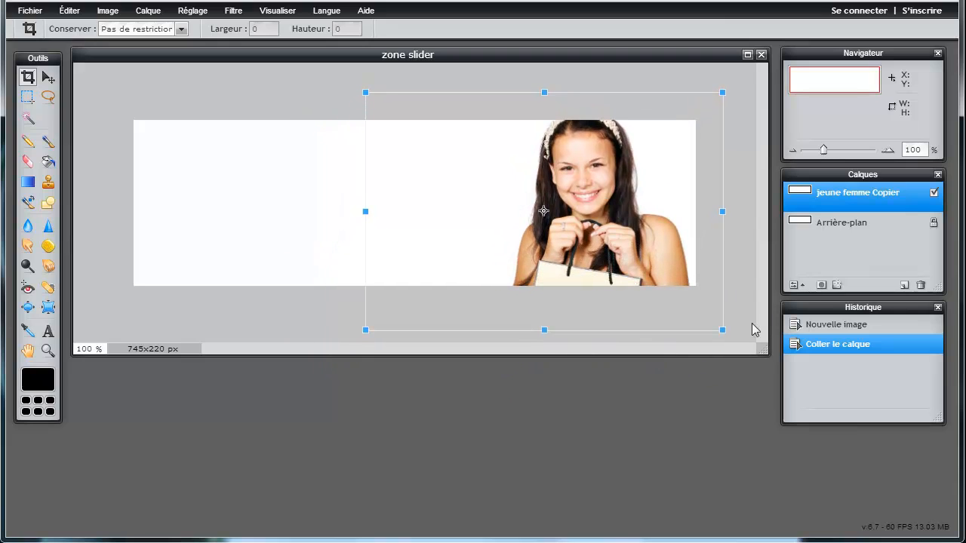
{"action": "left_click_drag", "start_coordinate": [719, 329], "coordinate": [689, 307]}
{"action": "mouse_move", "coordinate": [630, 253]}
{"action": "left_mouse_down"}
{"action": "mouse_move", "coordinate": [638, 254]}
{"action": "mouse_move", "coordinate": [629, 247]}
{"action": "left_mouse_up"}
{"action": "left_click_drag", "start_coordinate": [688, 302], "coordinate": [677, 299]}
{"action": "mouse_move", "coordinate": [631, 265]}
{"action": "left_mouse_down"}
{"action": "mouse_move", "coordinate": [638, 247]}
{"action": "mouse_move", "coordinate": [624, 242]}
{"action": "mouse_move", "coordinate": [629, 248]}
{"action": "left_mouse_up"}
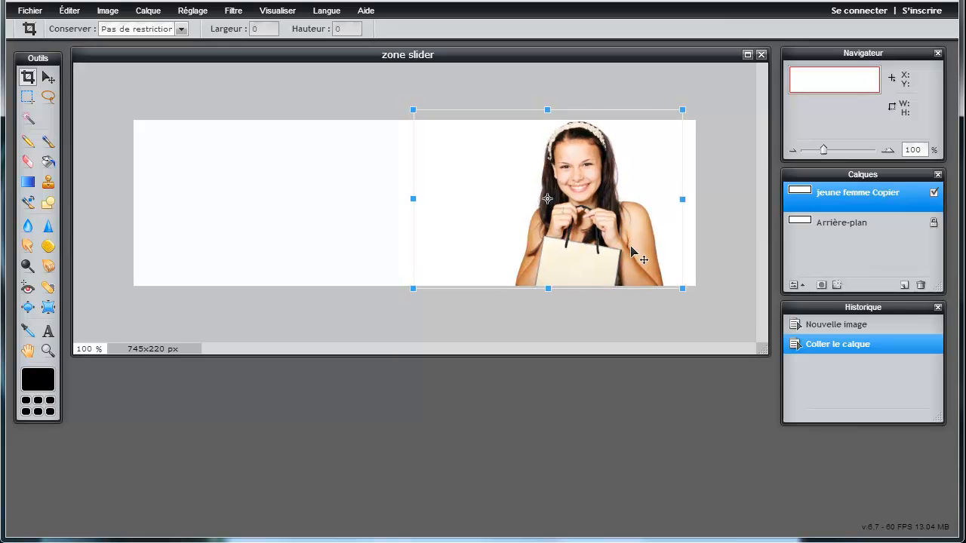
{"action": "key", "text": "Return"}
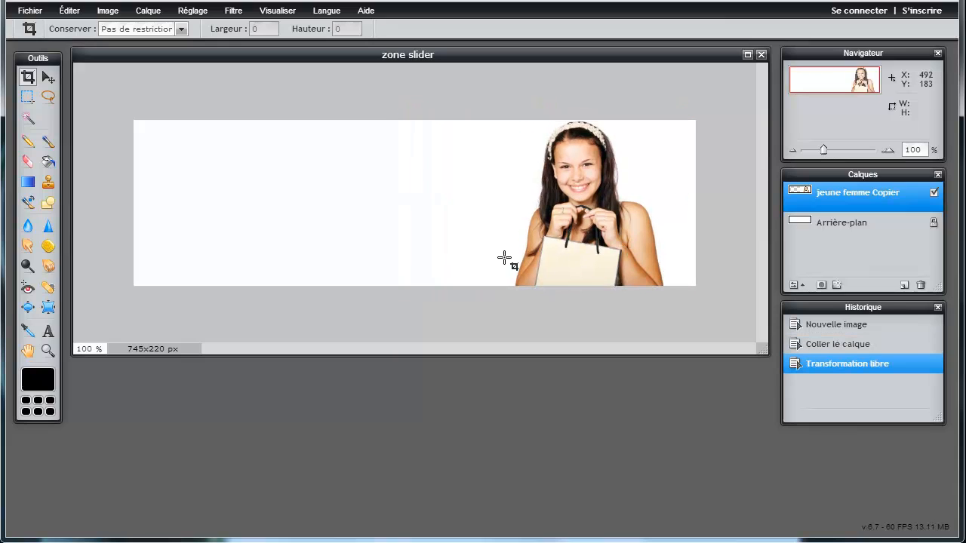
{"action": "left_click", "coordinate": [15, 10]}
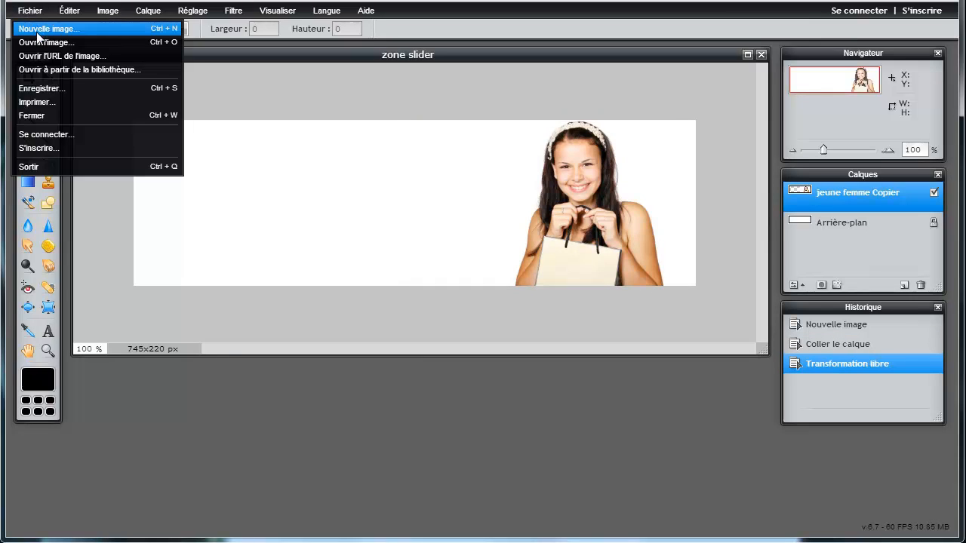
- Open the heart picture in Pixlr Editor, cancelling an accidental new blank image first
{"action": "left_click", "coordinate": [40, 30]}
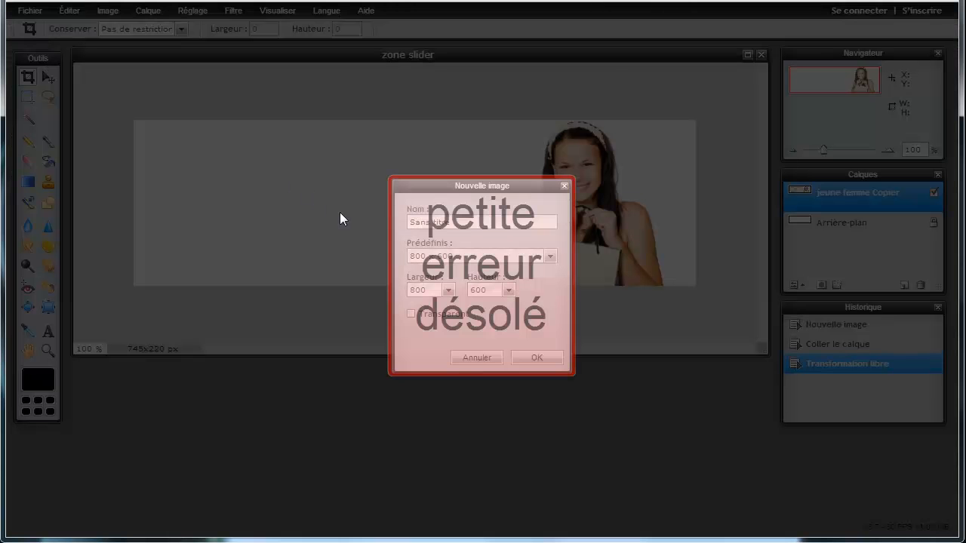
{"action": "left_click", "coordinate": [483, 358]}
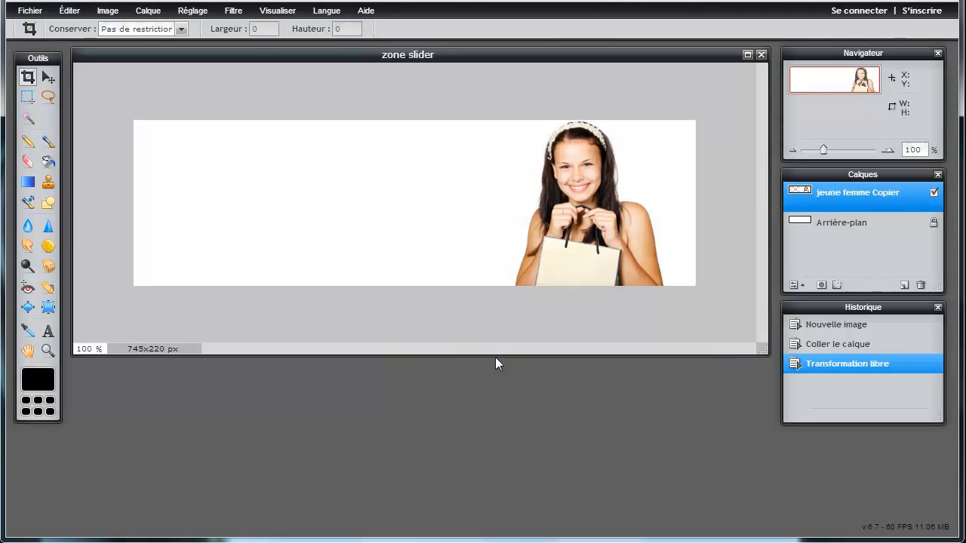
{"action": "left_click", "coordinate": [31, 11]}
{"action": "left_click", "coordinate": [45, 42]}
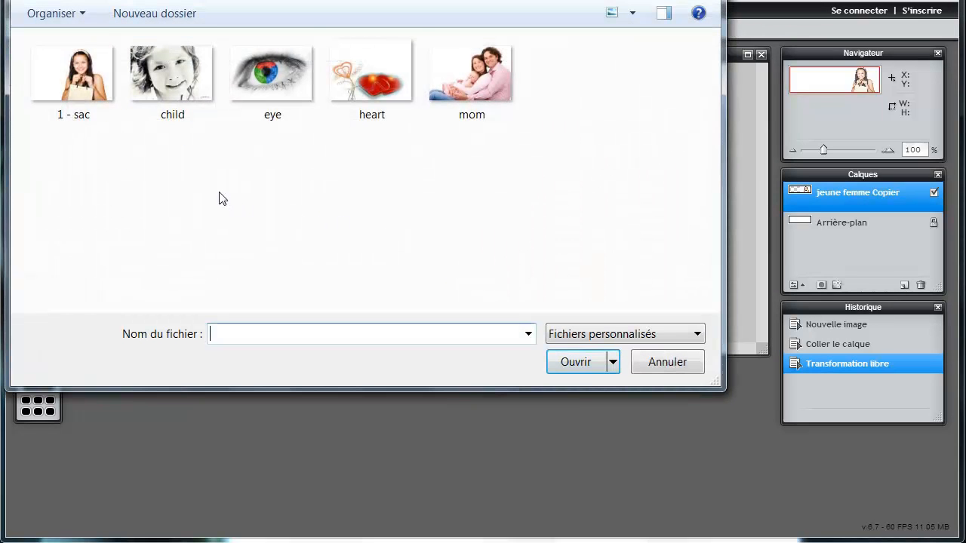
{"action": "double_click", "coordinate": [366, 85]}
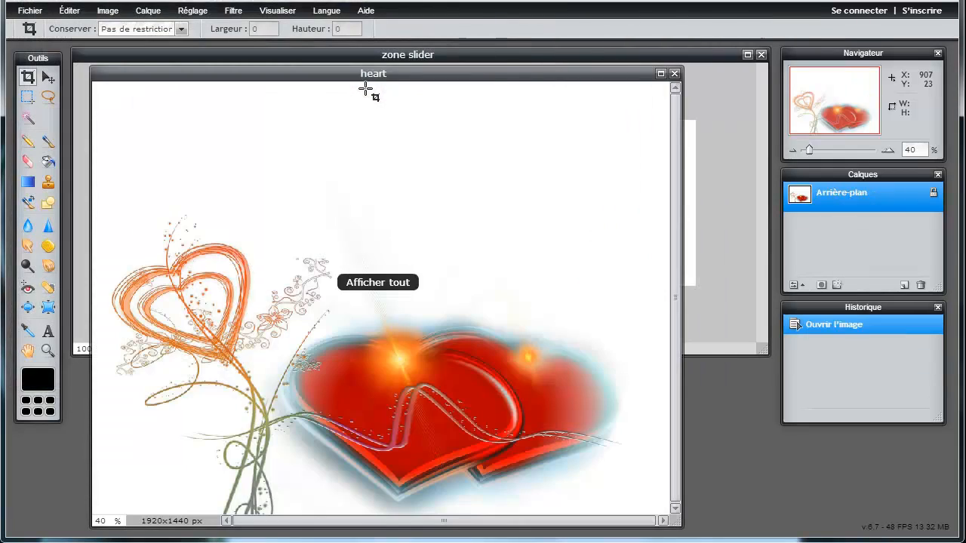
- Unlock the heart's Arrière-plan layer and copy it onto the zone slider banner as 'Calque 0 Copier'
{"action": "left_click_drag", "start_coordinate": [518, 77], "coordinate": [663, 431]}
{"action": "left_click", "coordinate": [934, 195]}
{"action": "left_click_drag", "start_coordinate": [874, 205], "coordinate": [395, 204]}
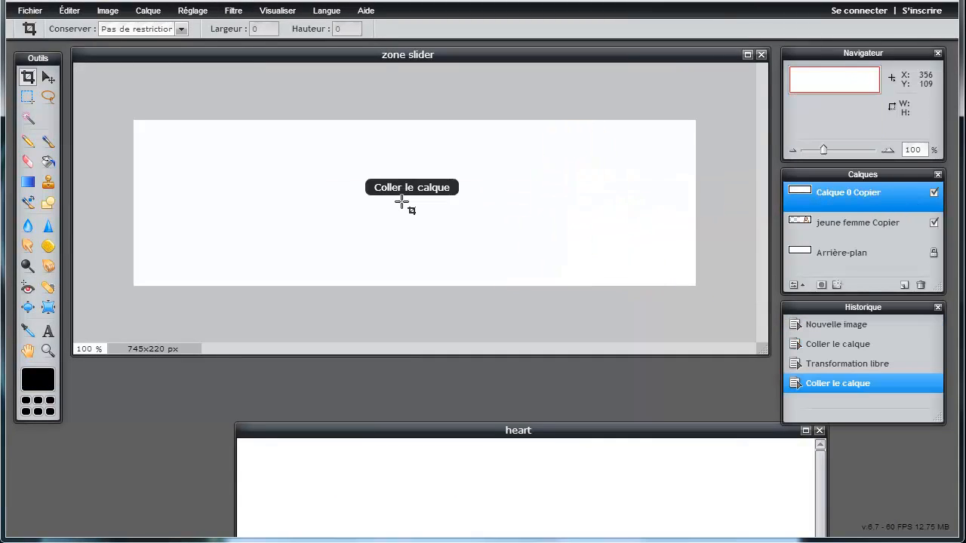
- Close the heart picture and rename the pasted layer 'coeur'
{"action": "left_click", "coordinate": [820, 431]}
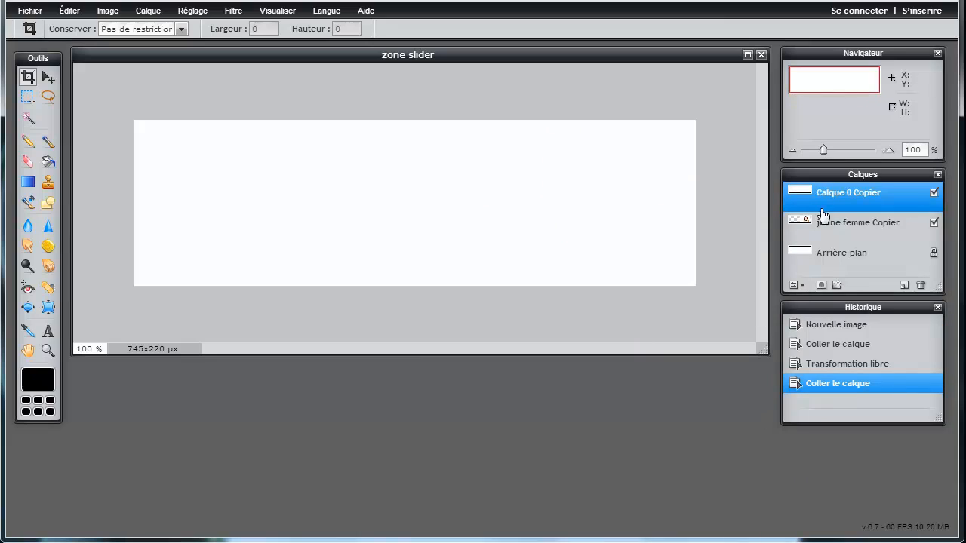
{"action": "double_click", "coordinate": [842, 197]}
{"action": "type", "text": "coeur"}
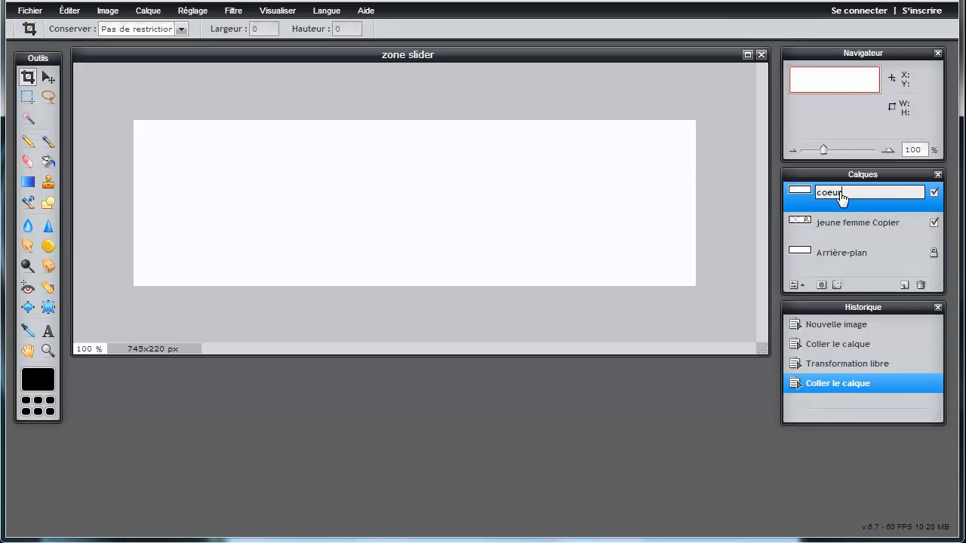
{"action": "left_click", "coordinate": [821, 222]}
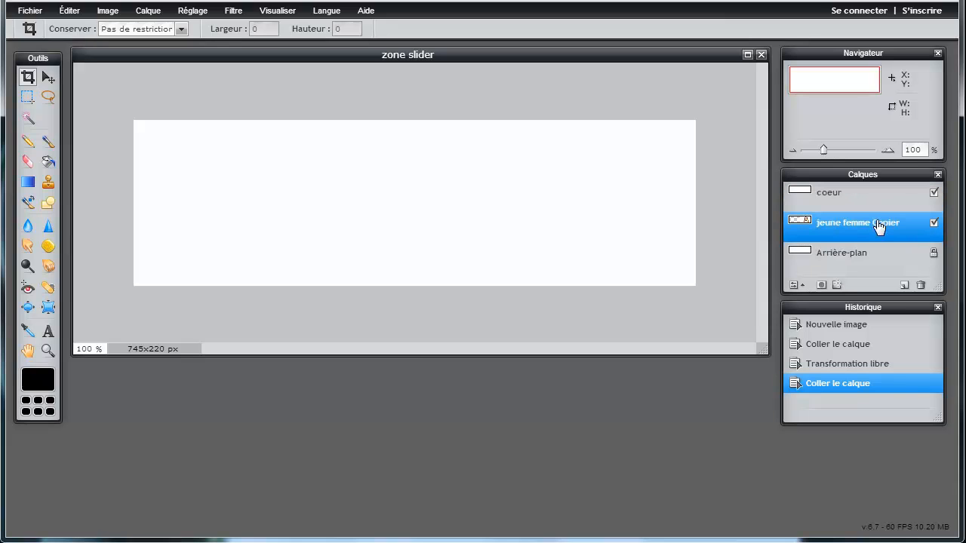
{"action": "left_click", "coordinate": [867, 200]}
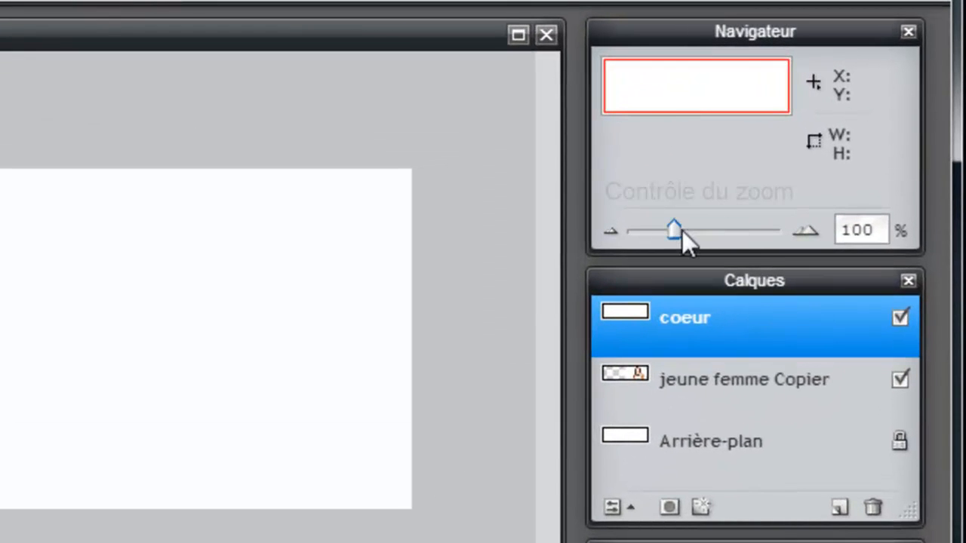
- Free-transform the coeur layer smaller and place the hearts on the banner's left, beside the woman
{"action": "left_click_drag", "start_coordinate": [761, 187], "coordinate": [760, 187]}
{"action": "left_click_drag", "start_coordinate": [676, 235], "coordinate": [665, 235]}
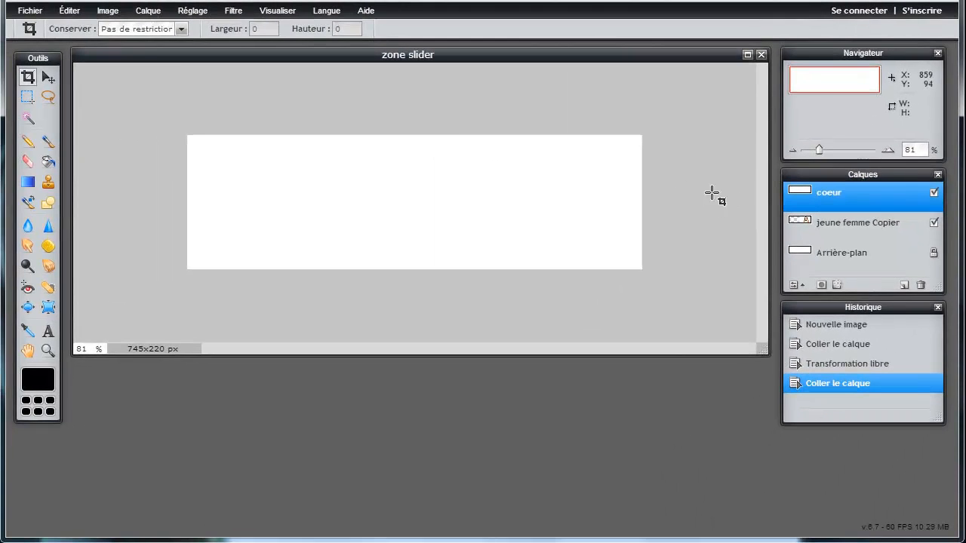
{"action": "left_click", "coordinate": [81, 14]}
{"action": "left_click", "coordinate": [114, 121]}
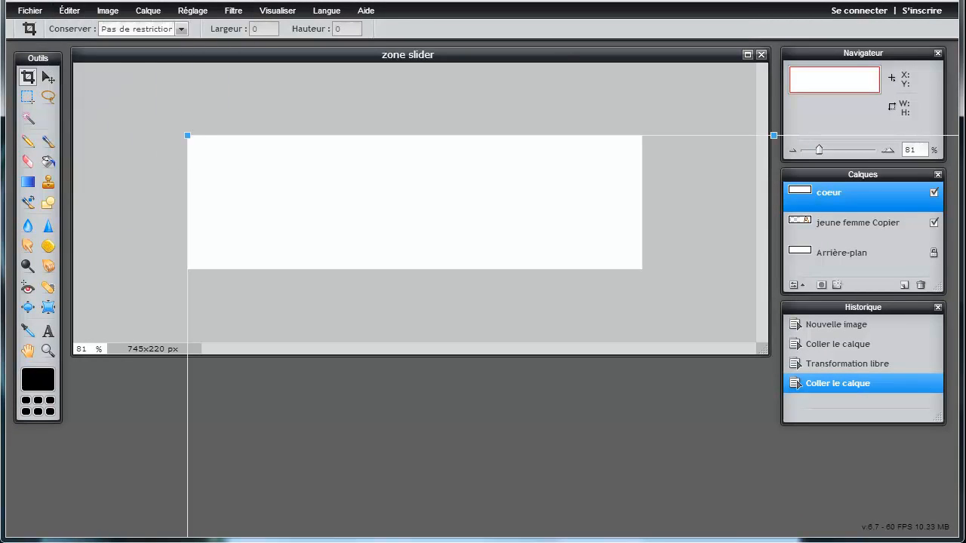
{"action": "left_click_drag", "start_coordinate": [189, 133], "coordinate": [595, 437]}
{"action": "left_click_drag", "start_coordinate": [712, 473], "coordinate": [307, 104]}
{"action": "left_click_drag", "start_coordinate": [531, 336], "coordinate": [488, 305]}
{"action": "left_click_drag", "start_coordinate": [406, 225], "coordinate": [387, 201]}
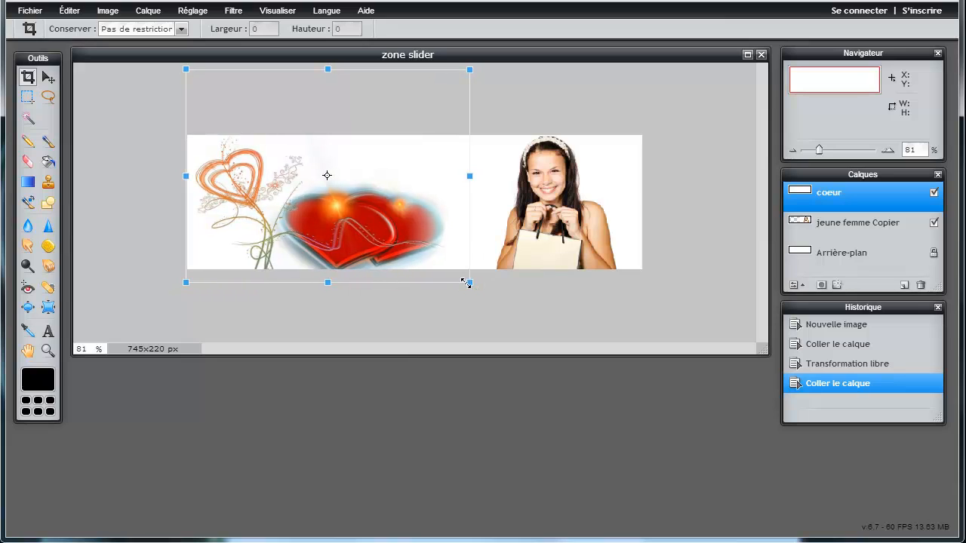
{"action": "left_click_drag", "start_coordinate": [468, 283], "coordinate": [457, 274]}
{"action": "left_click_drag", "start_coordinate": [384, 226], "coordinate": [371, 229]}
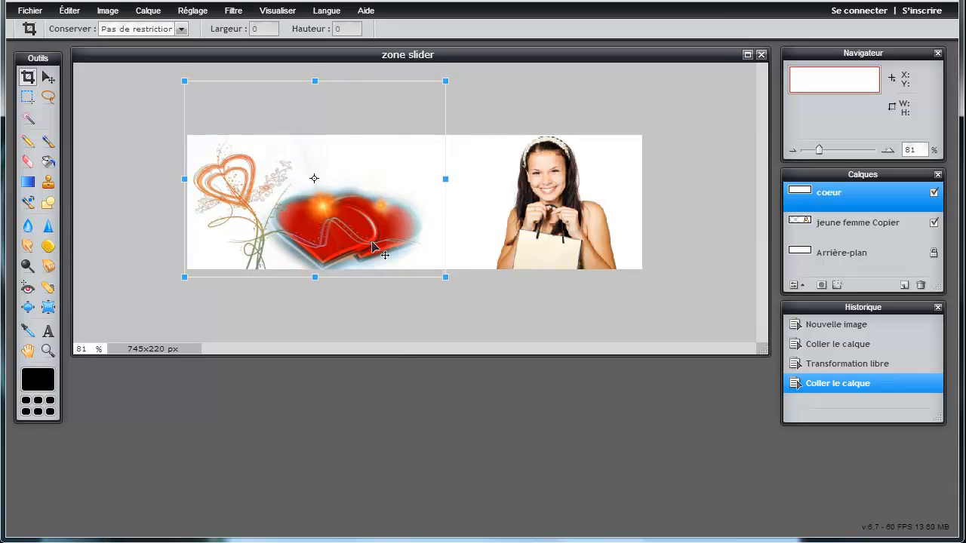
{"action": "key", "text": "Return"}
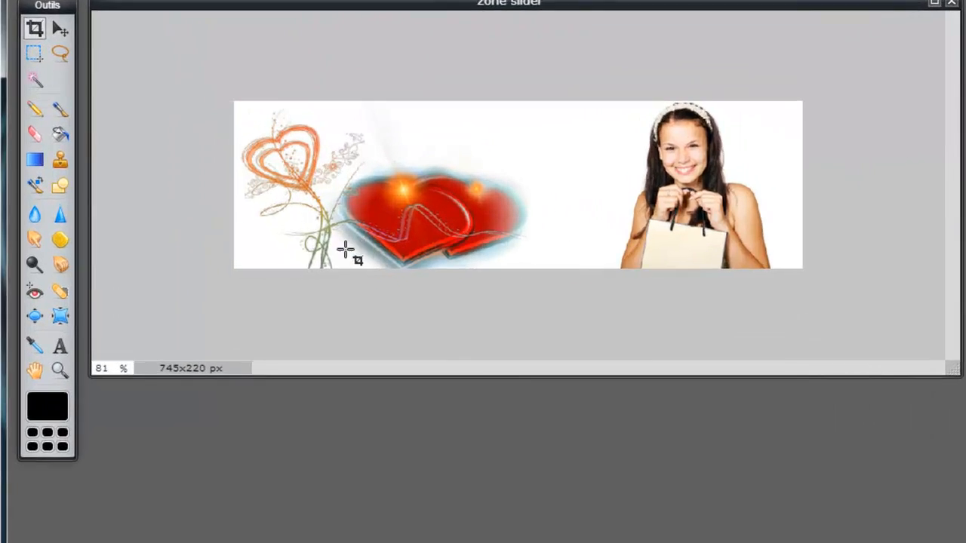
{"action": "left_click", "coordinate": [28, 226]}
{"action": "left_click", "coordinate": [99, 412]}
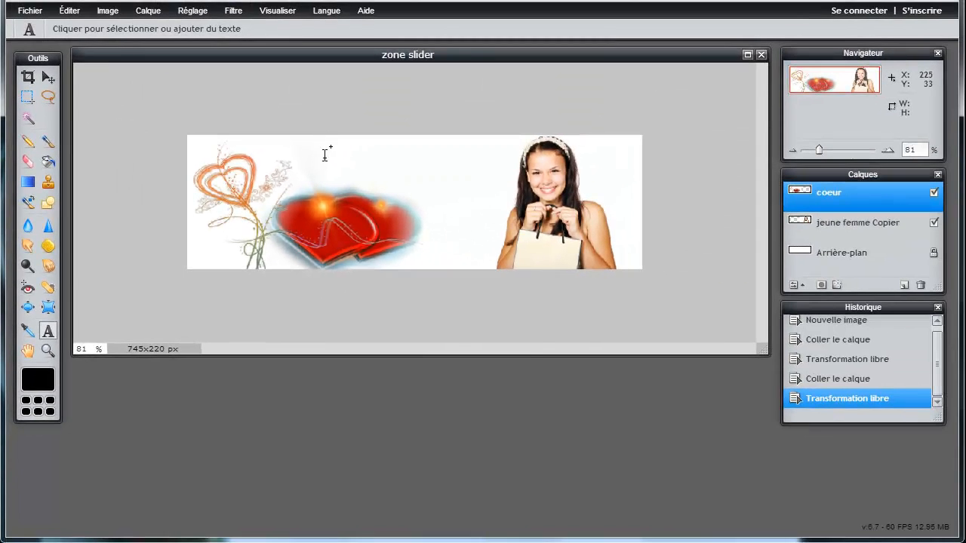
- Add the text 'Offrez lui un cadeau' at the banner top in orange ff4400
{"action": "left_click", "coordinate": [323, 154]}
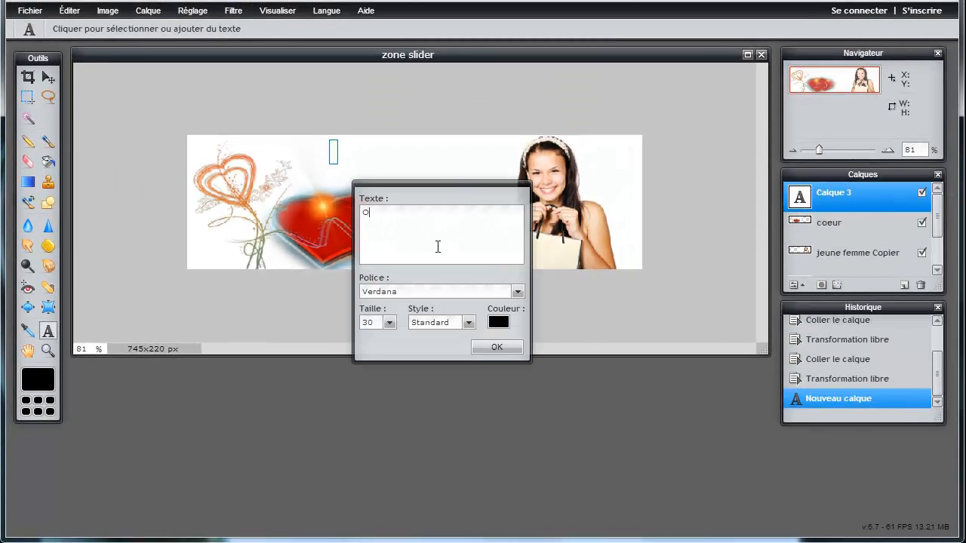
{"action": "type", "text": "Offrez lui u"}
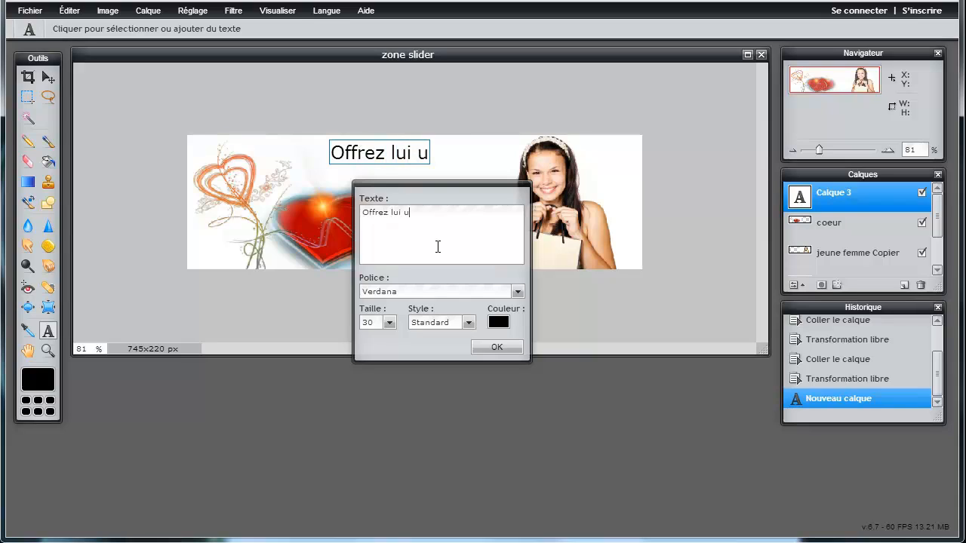
{"action": "type", "text": "n cadeau"}
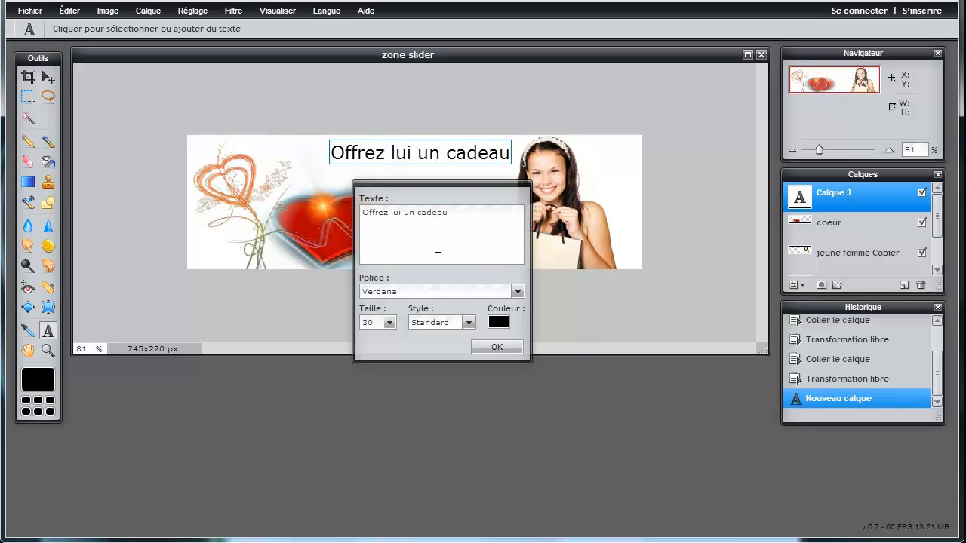
{"action": "left_click", "coordinate": [498, 324]}
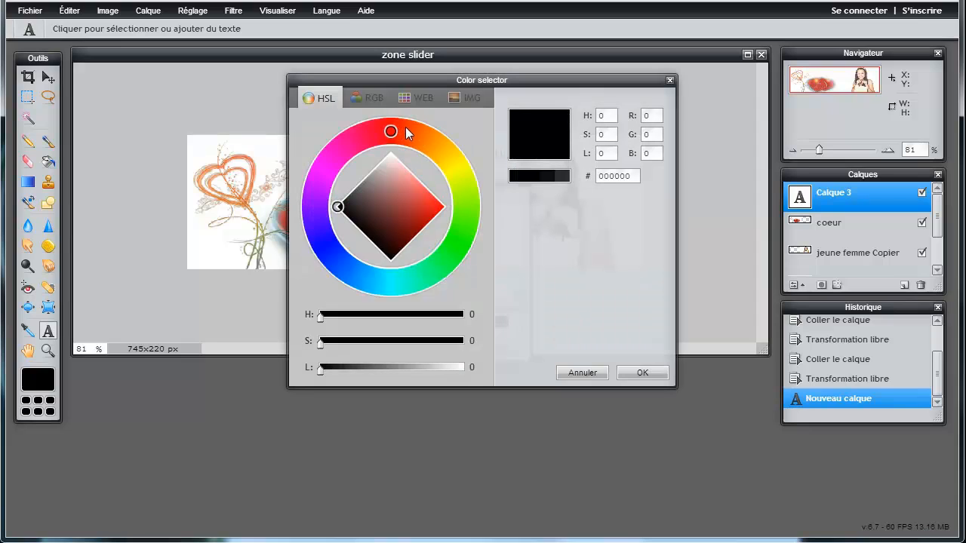
{"action": "left_click_drag", "start_coordinate": [404, 133], "coordinate": [413, 134]}
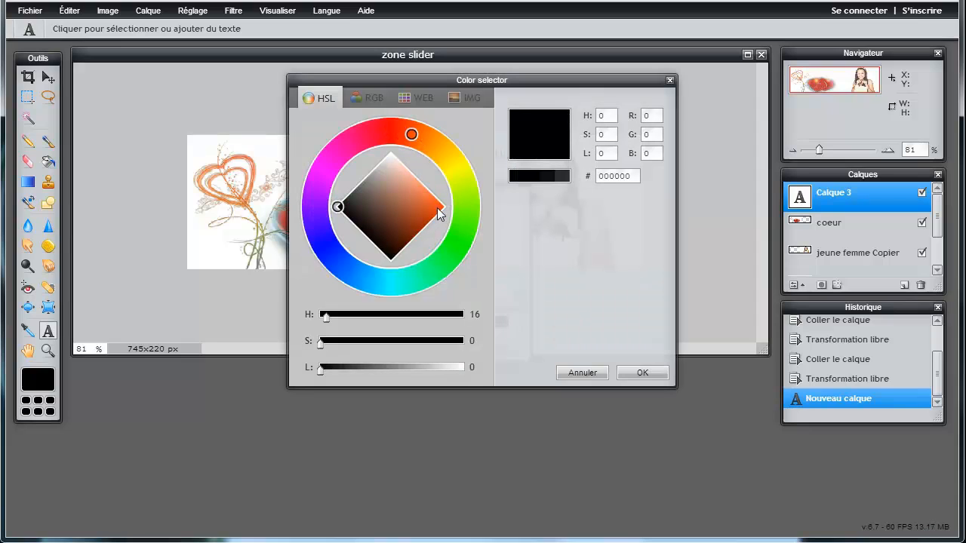
{"action": "left_click_drag", "start_coordinate": [438, 213], "coordinate": [448, 212]}
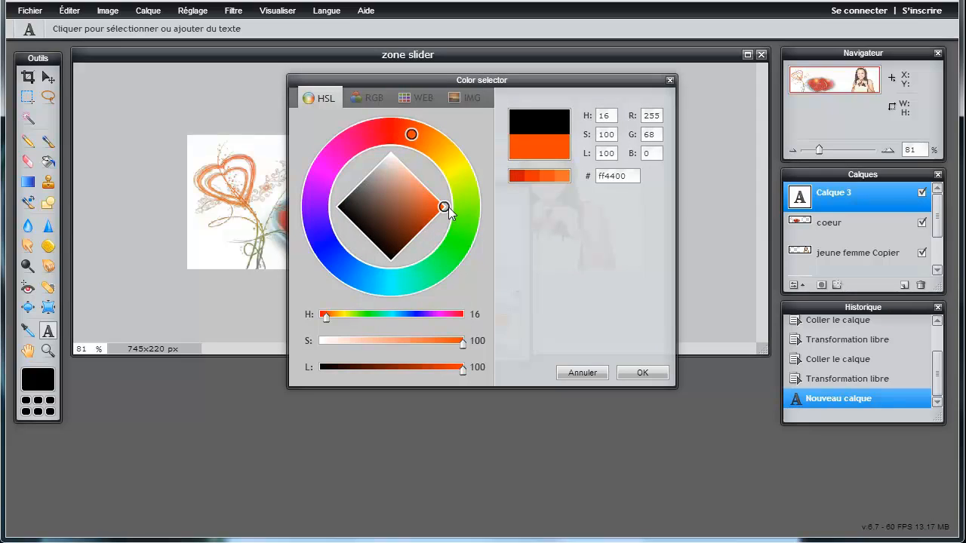
{"action": "left_click", "coordinate": [641, 374]}
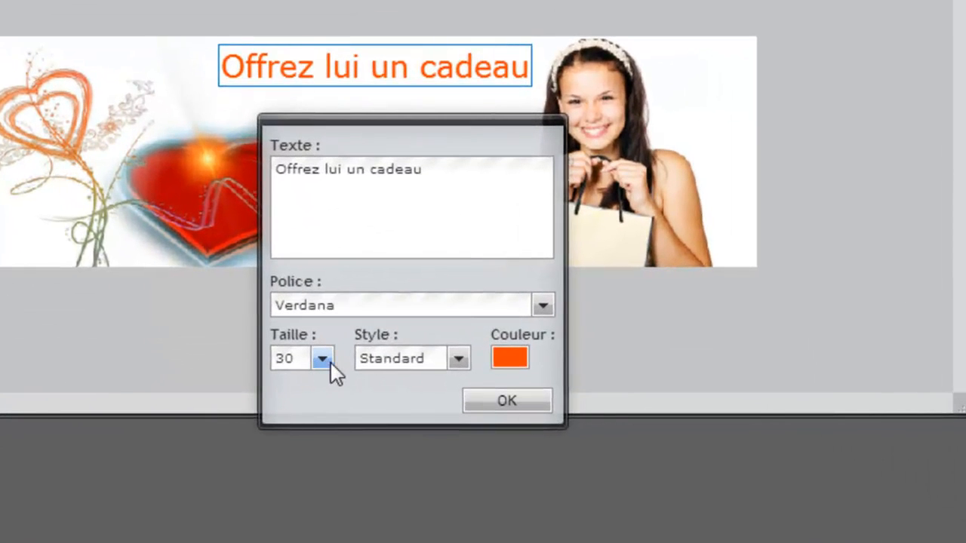
- Set the caption font to BranchingMouse Becker
{"action": "left_click", "coordinate": [545, 307]}
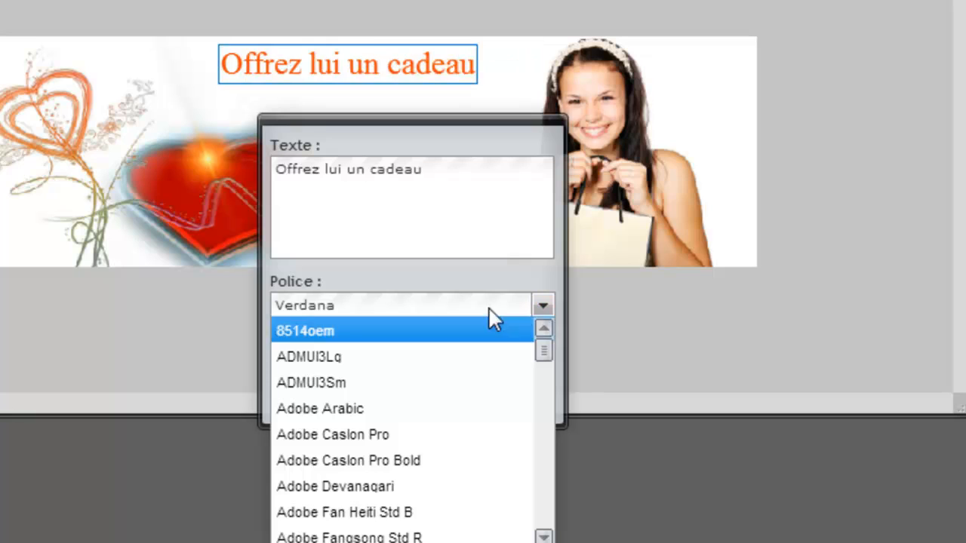
{"action": "key", "text": "End"}
{"action": "key", "text": "Down"}
{"action": "key", "text": "Down"}
{"action": "key", "text": "Down"}
{"action": "left_click_drag", "start_coordinate": [542, 518], "coordinate": [544, 350]}
{"action": "left_click", "coordinate": [545, 538]}
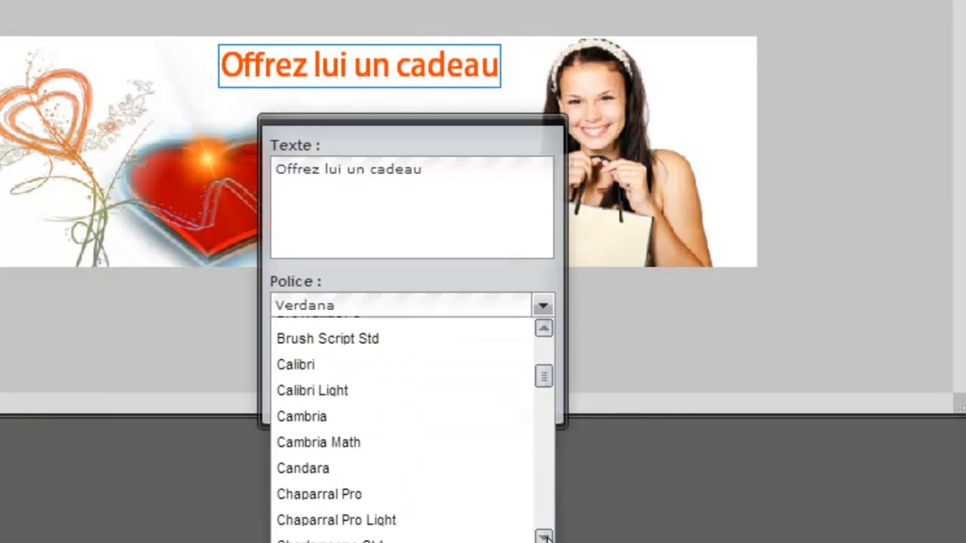
{"action": "left_click", "coordinate": [544, 329]}
{"action": "left_click", "coordinate": [544, 329]}
{"action": "left_click", "coordinate": [545, 538]}
{"action": "left_click_drag", "start_coordinate": [542, 364], "coordinate": [541, 369]}
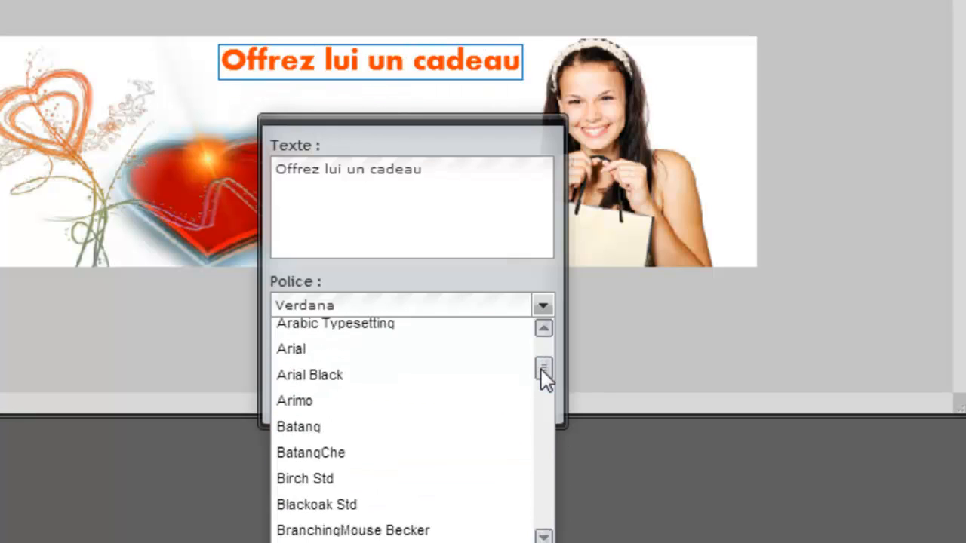
{"action": "left_click", "coordinate": [421, 531]}
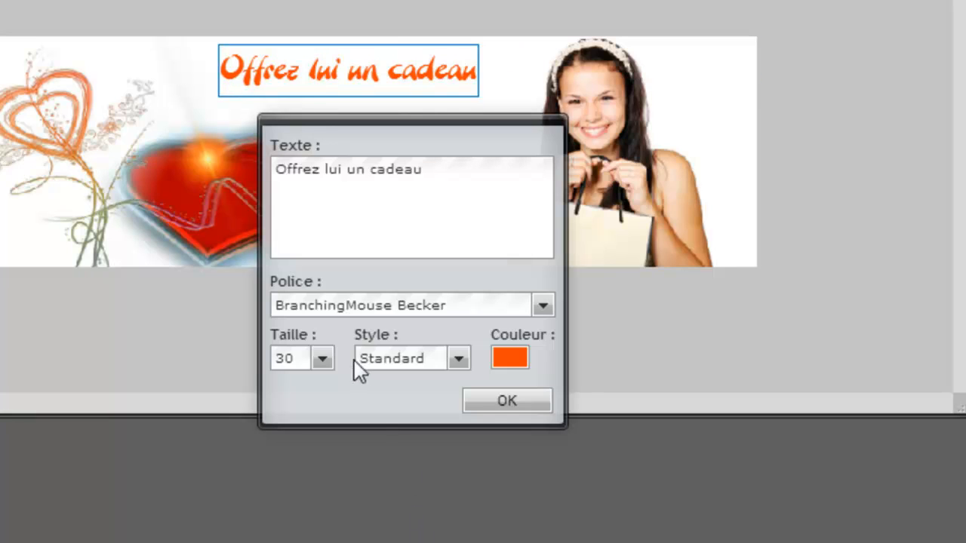
- Set the text size to 39 and move the caption left and down above the hearts
{"action": "left_click", "coordinate": [327, 361]}
{"action": "left_click_drag", "start_coordinate": [231, 383], "coordinate": [234, 385]}
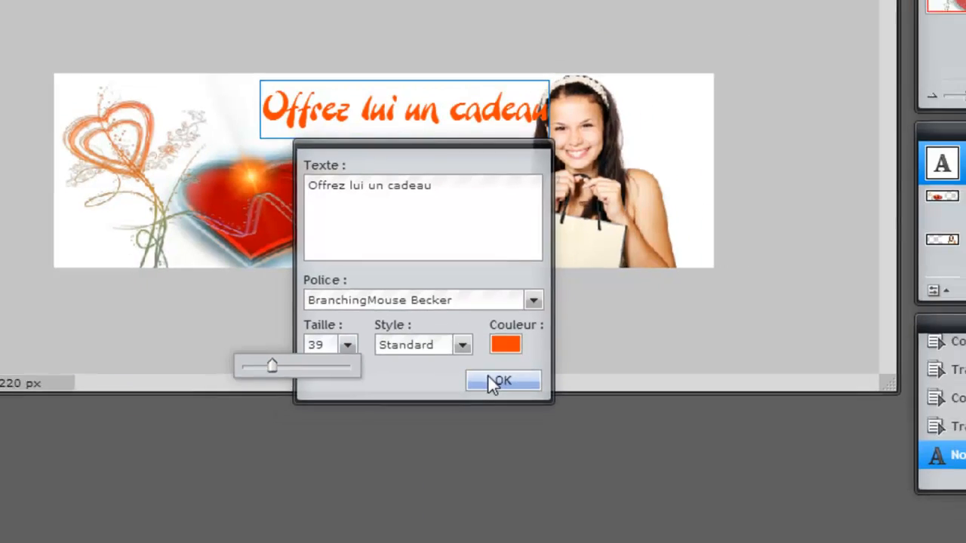
{"action": "left_click", "coordinate": [507, 401]}
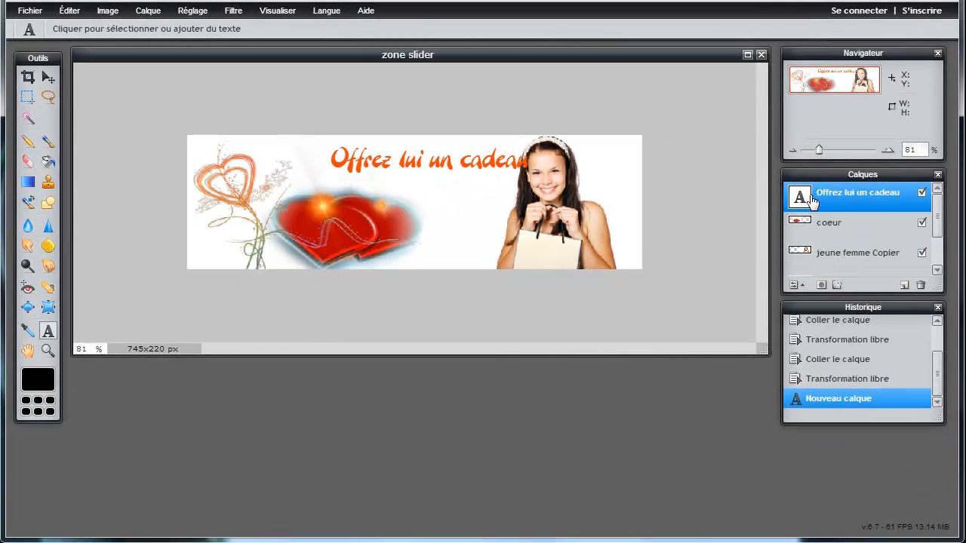
{"action": "left_click", "coordinate": [47, 77]}
{"action": "left_click_drag", "start_coordinate": [458, 162], "coordinate": [436, 172]}
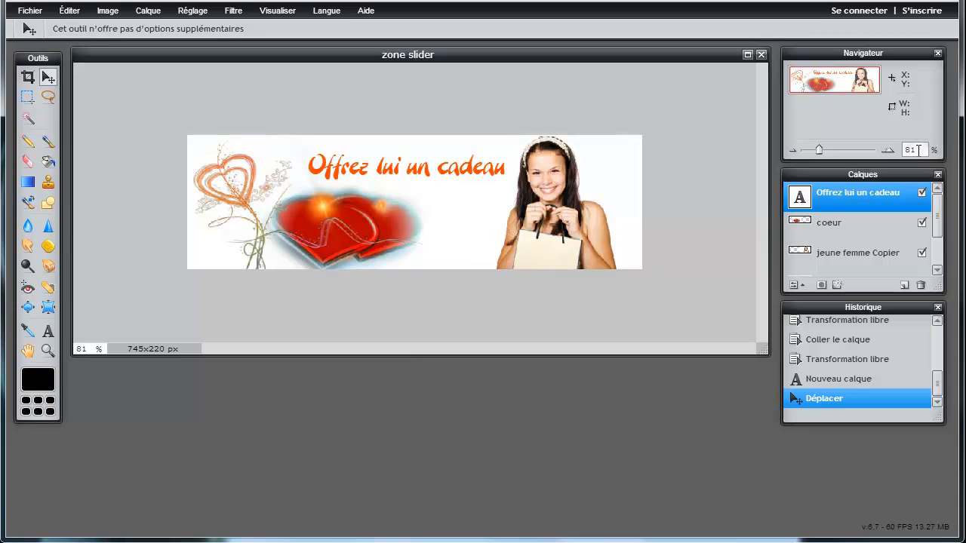
- Save the banner, renamed from zone slider to montage1, as a JPEG in Images retouchées
{"action": "left_click", "coordinate": [888, 151]}
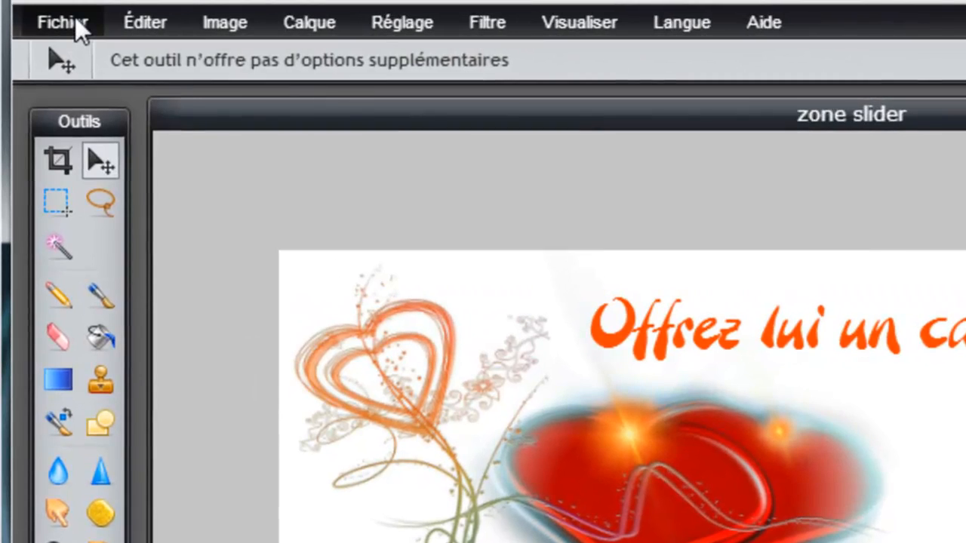
{"action": "left_click", "coordinate": [55, 15]}
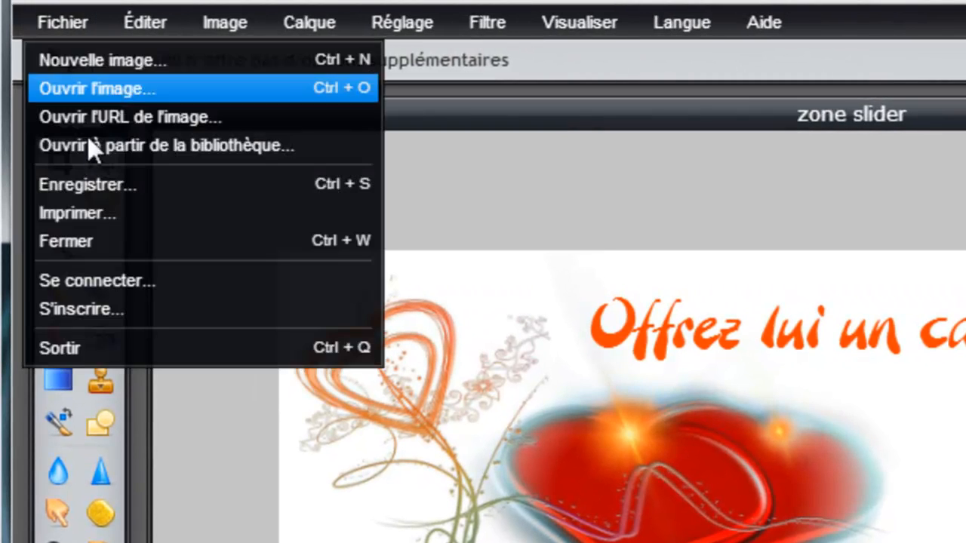
{"action": "left_click", "coordinate": [90, 184]}
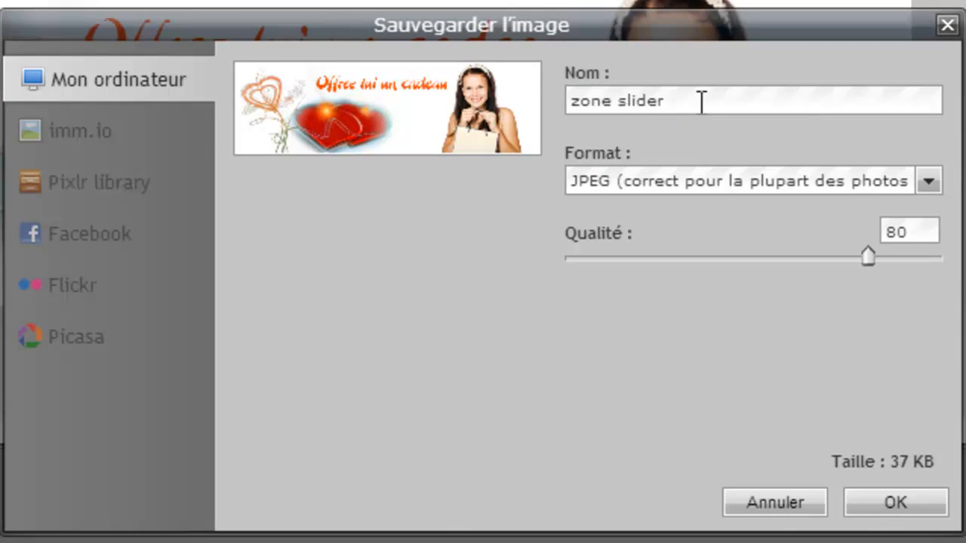
{"action": "left_click_drag", "start_coordinate": [701, 101], "coordinate": [550, 105]}
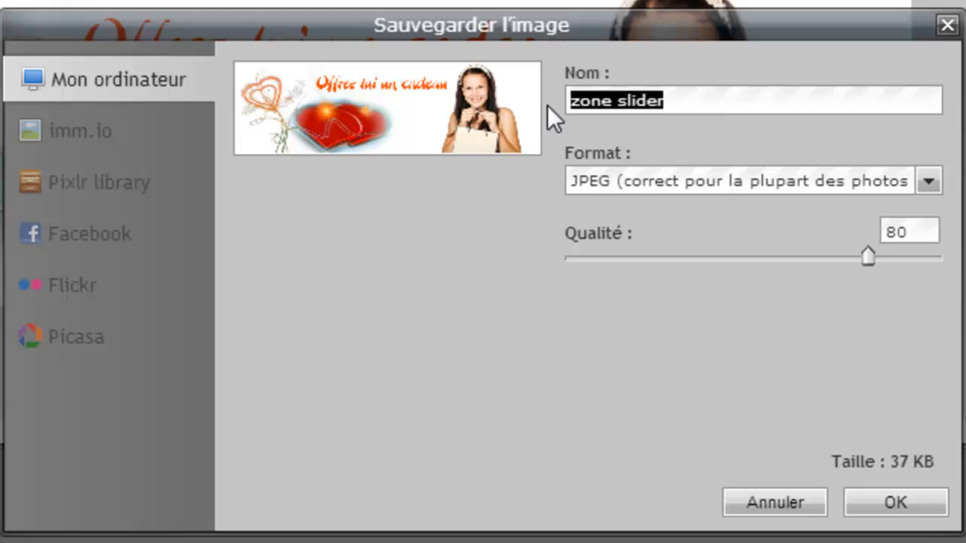
{"action": "type", "text": "montage"}
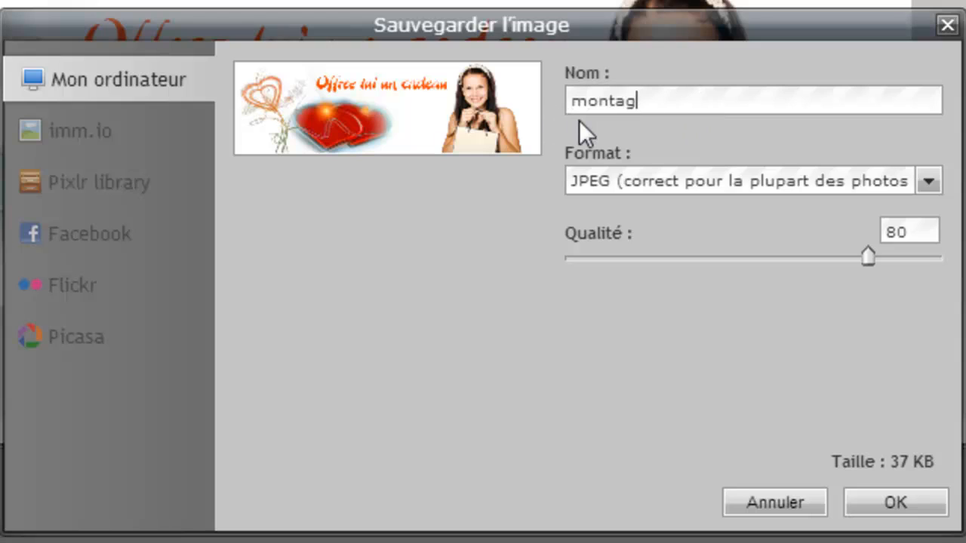
{"action": "type", "text": "1"}
{"action": "left_click", "coordinate": [904, 508]}
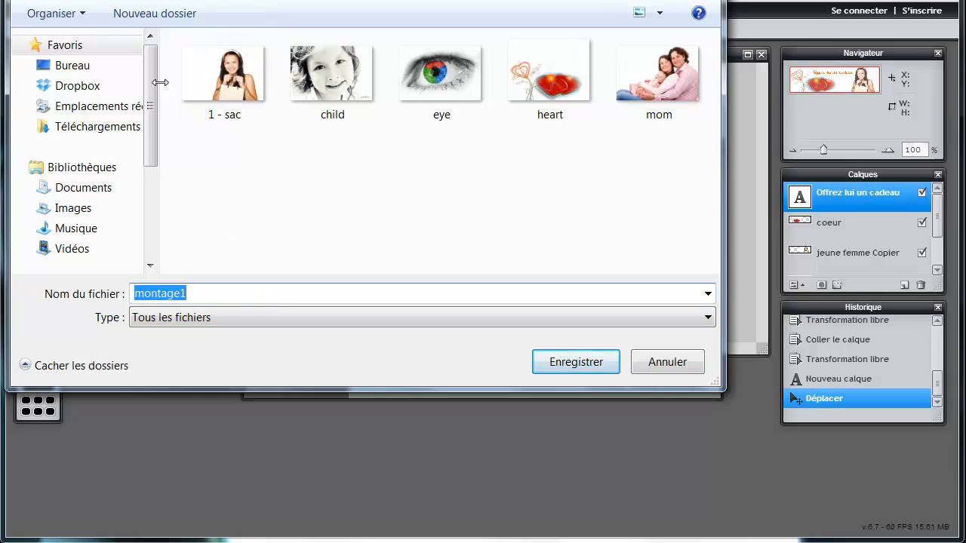
{"action": "left_click_drag", "start_coordinate": [161, 112], "coordinate": [81, 113]}
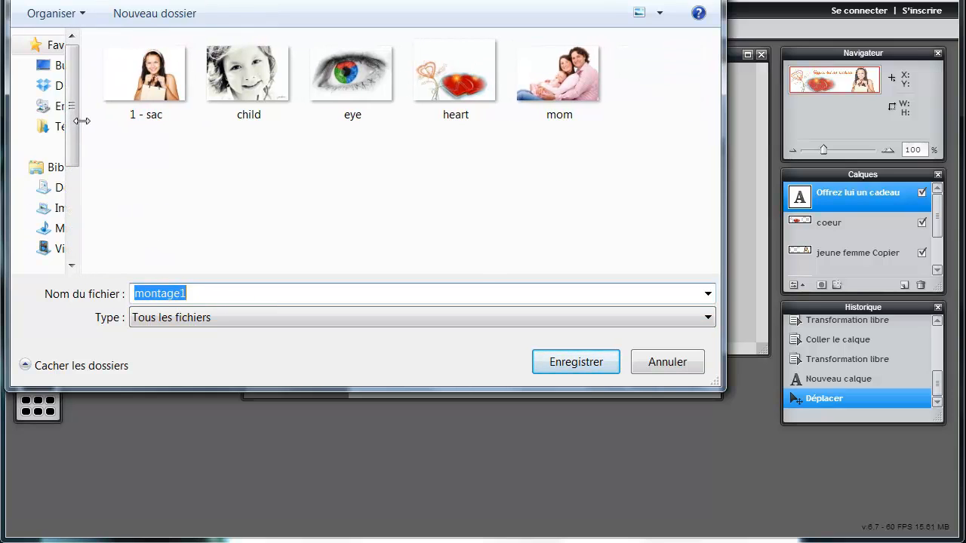
{"action": "double_click", "coordinate": [234, 89]}
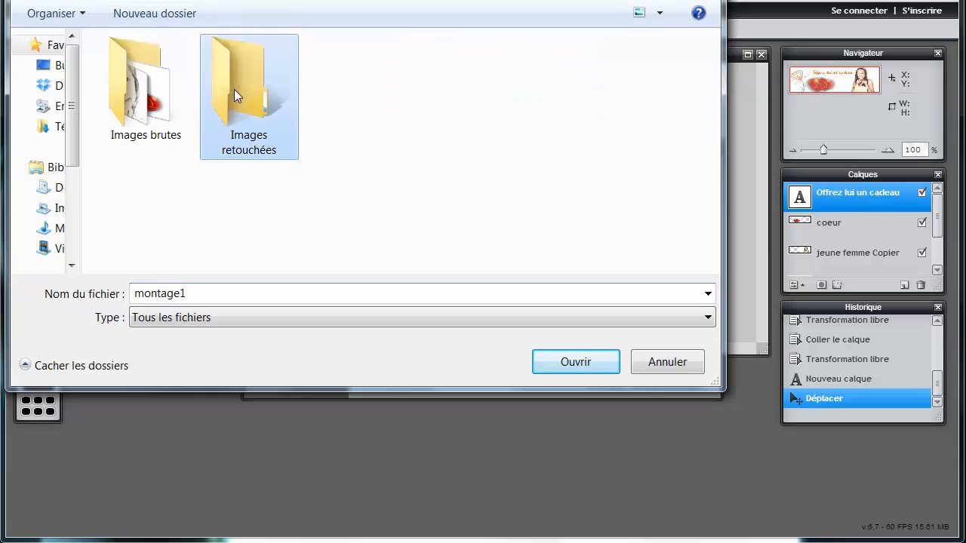
{"action": "left_click", "coordinate": [585, 355]}
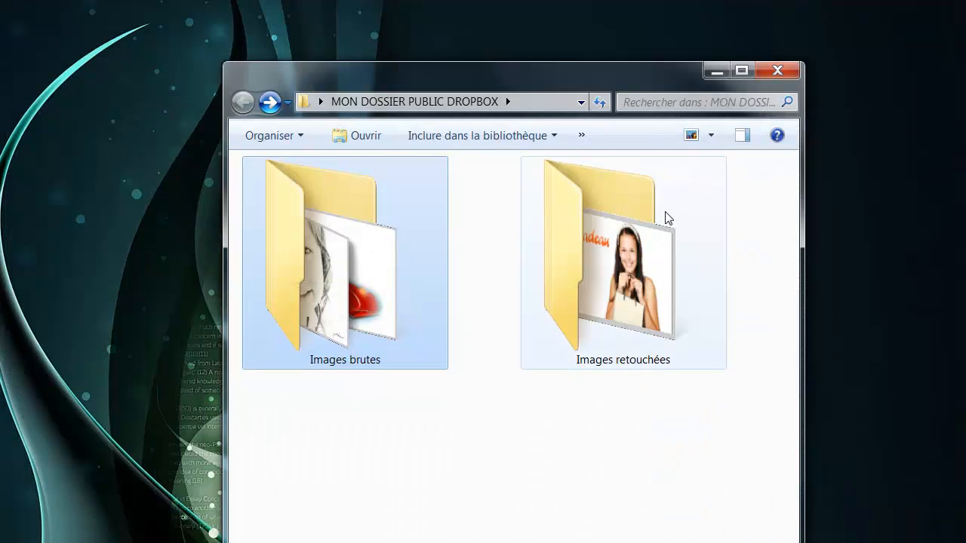
- View montage1 full-screen from Images retouchées, then close the preview
{"action": "double_click", "coordinate": [640, 249]}
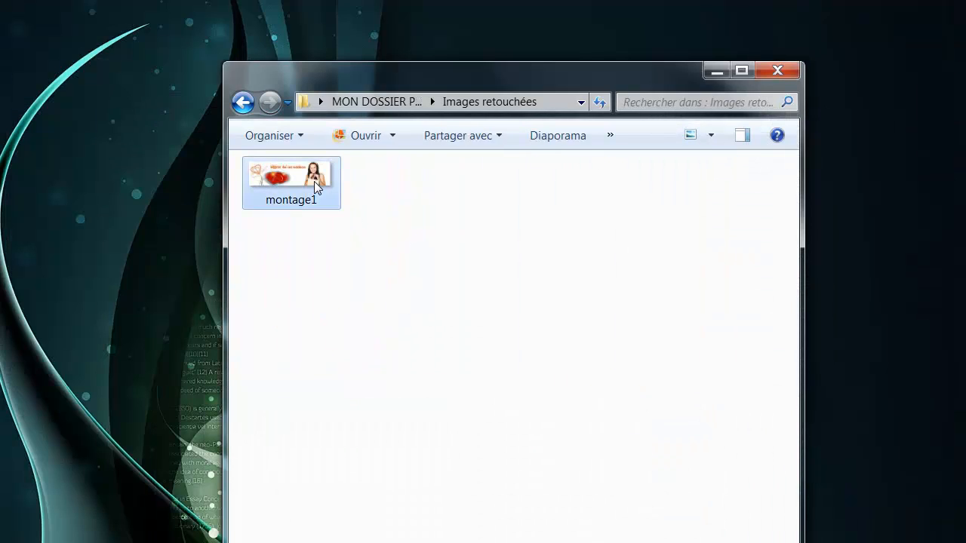
{"action": "double_click", "coordinate": [314, 182]}
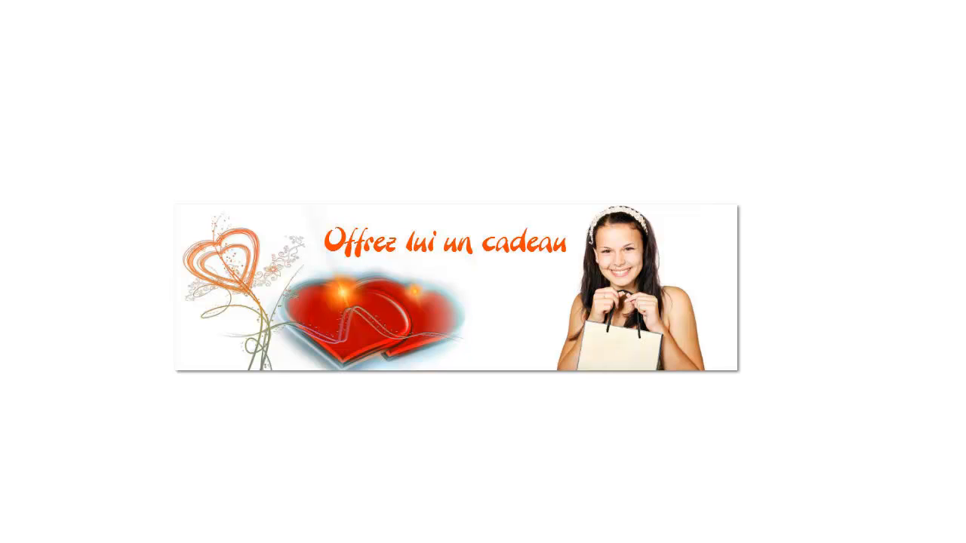
{"action": "key", "text": "Escape"}
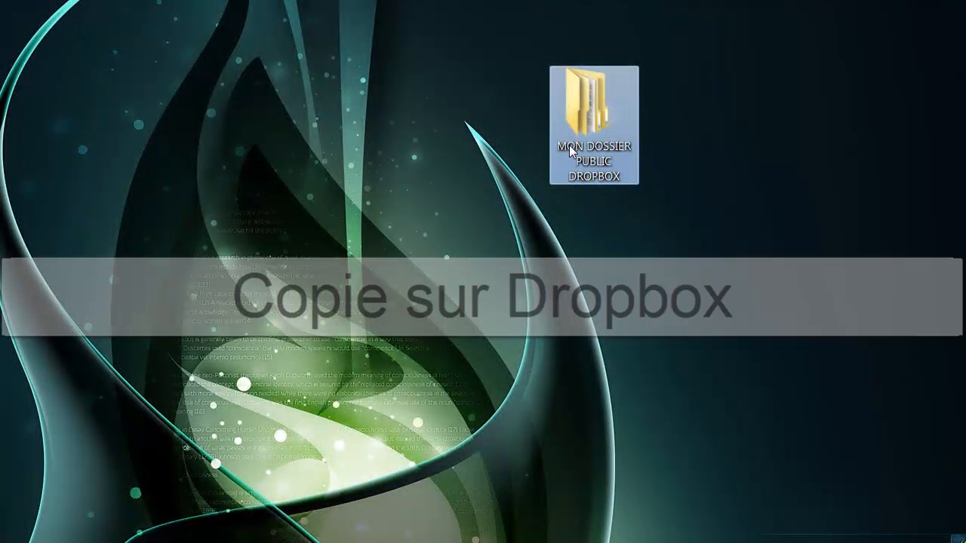
- Rename the desktop folder to 'A COPIER VERS MON DOSSIER PUBLIC DROPBOX'
{"action": "left_click", "coordinate": [569, 145]}
{"action": "left_click", "coordinate": [556, 147]}
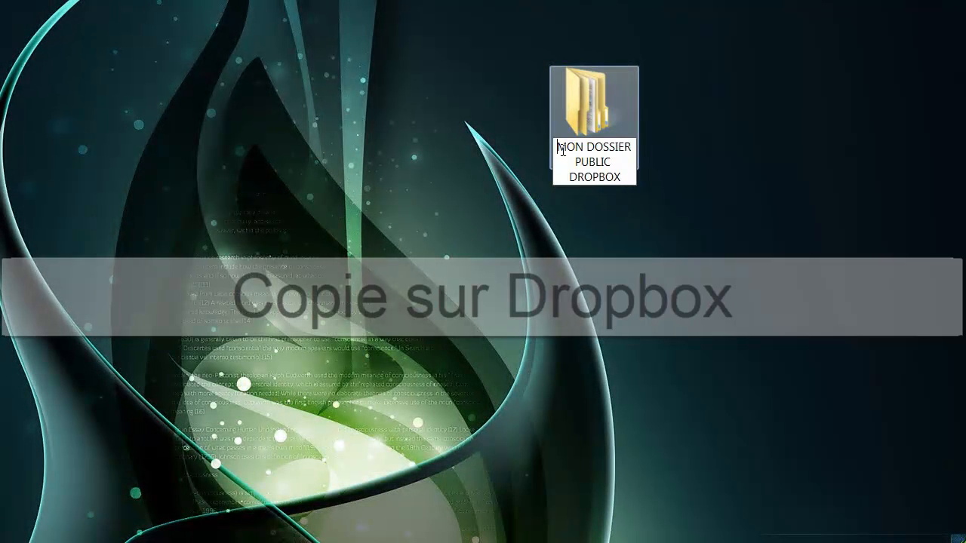
{"action": "type", "text": "A C"}
{"action": "type", "text": "OPIER VER"}
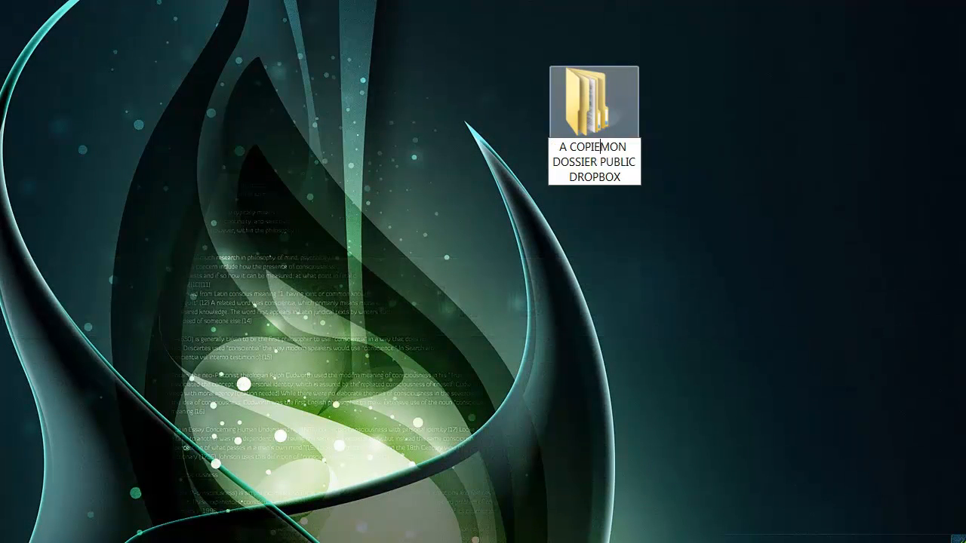
{"action": "type", "text": "S"}
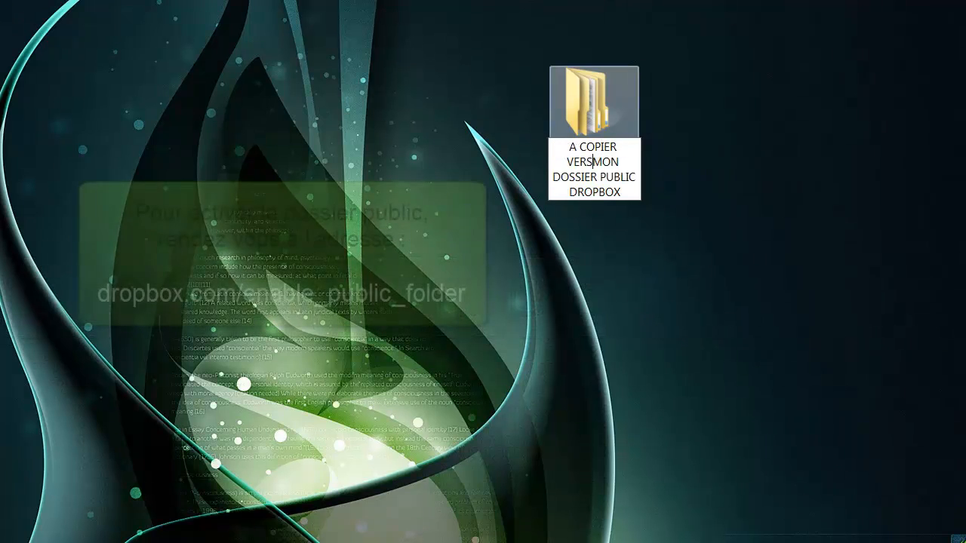
{"action": "key", "text": "Return"}
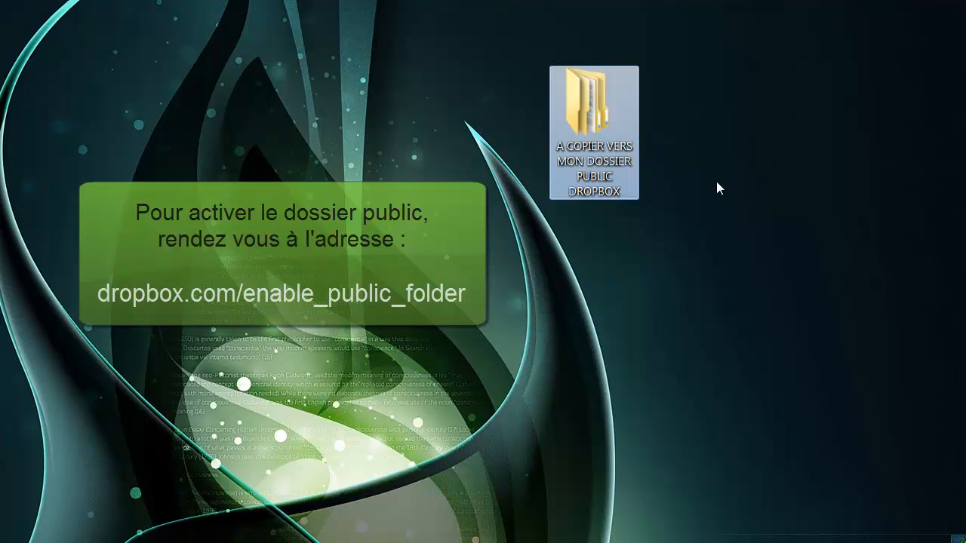
- Show Images retouchées as large icons and rename montage1 to 1
{"action": "double_click", "coordinate": [590, 119]}
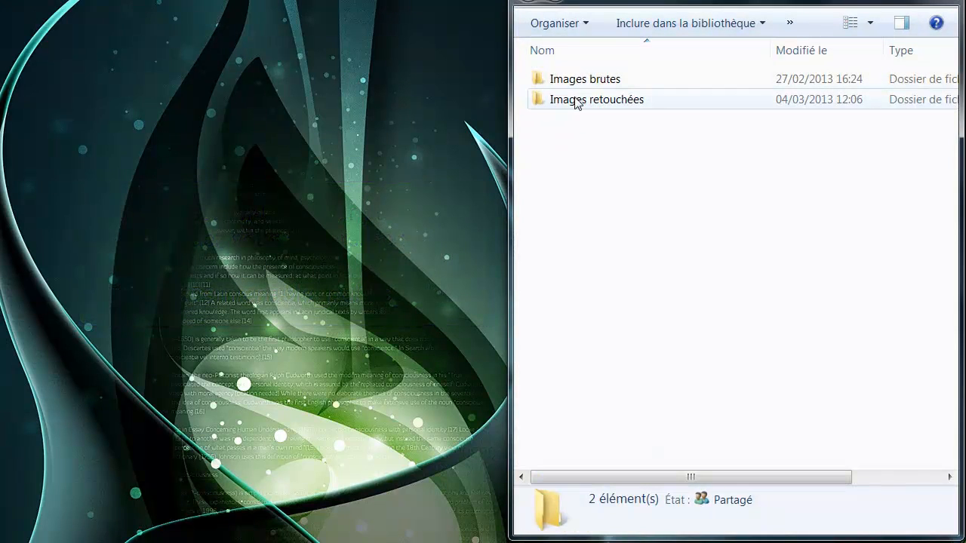
{"action": "double_click", "coordinate": [576, 102]}
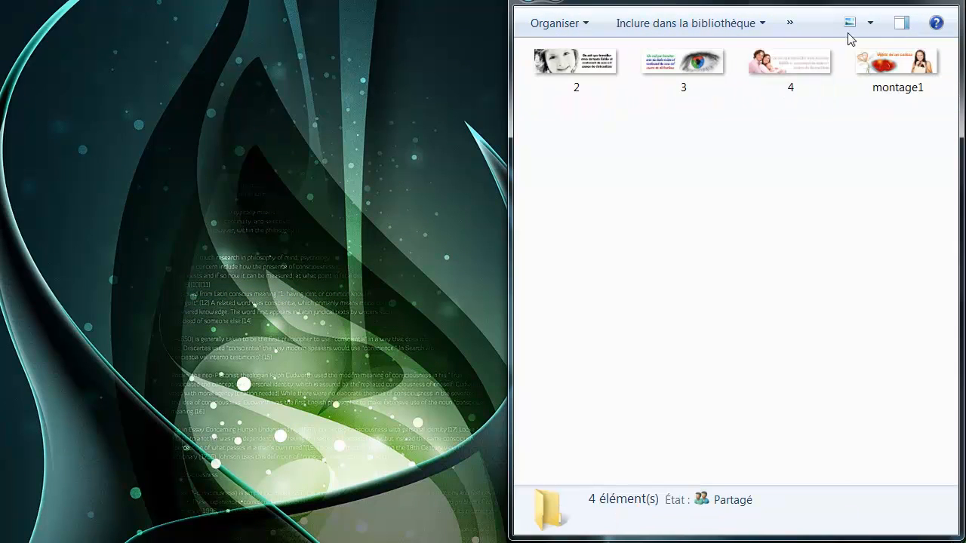
{"action": "left_click", "coordinate": [873, 29]}
{"action": "left_click", "coordinate": [902, 19]}
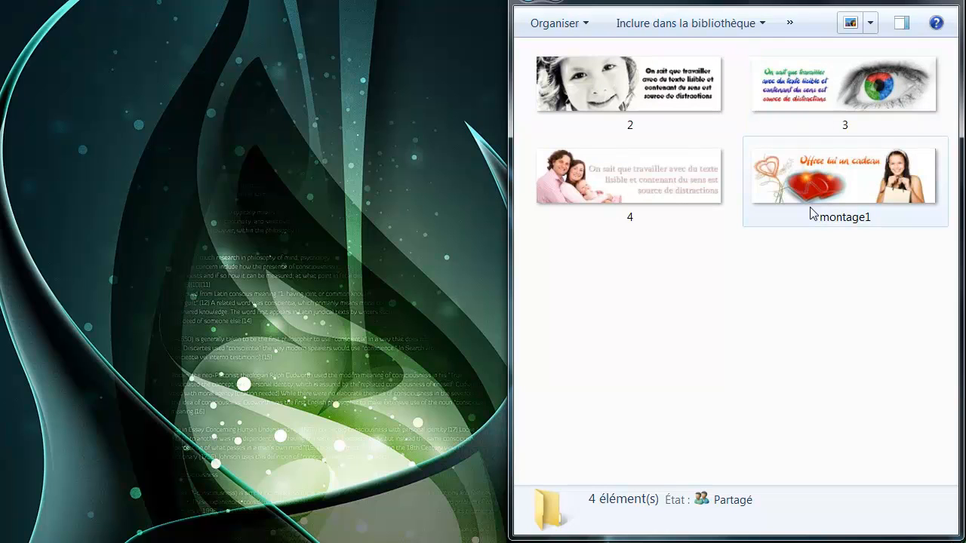
{"action": "left_click", "coordinate": [863, 220]}
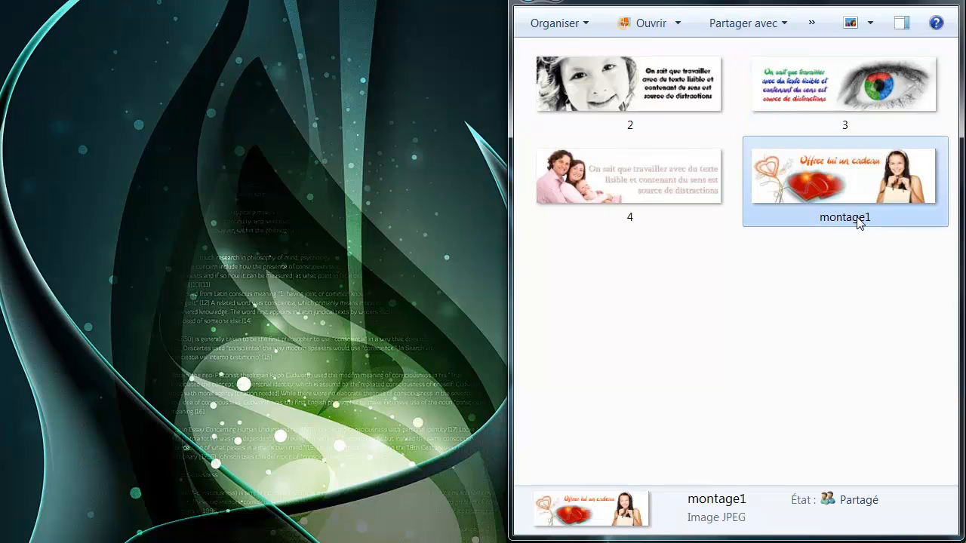
{"action": "left_click", "coordinate": [847, 218]}
{"action": "left_click", "coordinate": [869, 217]}
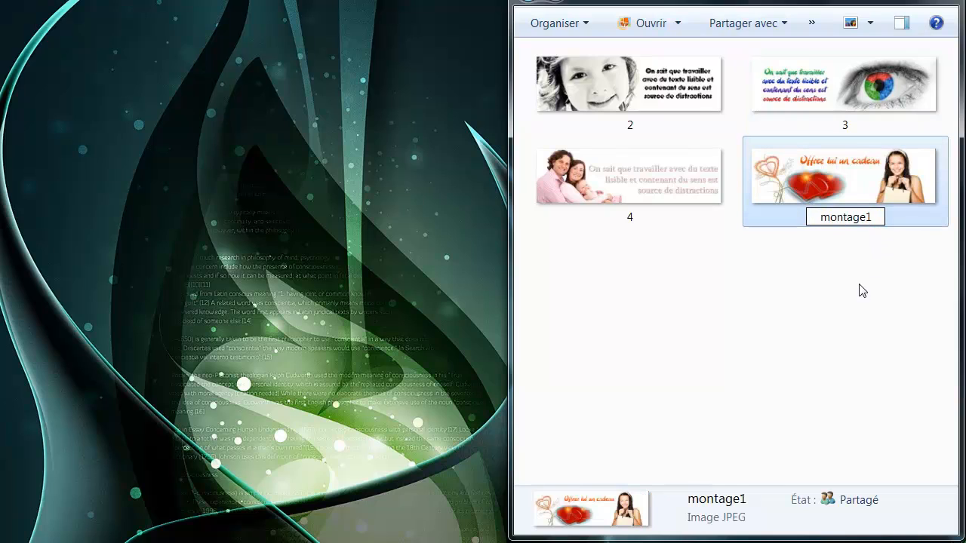
{"action": "key", "text": "BackSpace"}
{"action": "key", "text": "BackSpace"}
{"action": "key", "text": "BackSpace"}
{"action": "key", "text": "BackSpace"}
{"action": "key", "text": "BackSpace"}
{"action": "key", "text": "BackSpace"}
{"action": "key", "text": "BackSpace"}
{"action": "key", "text": "Return"}
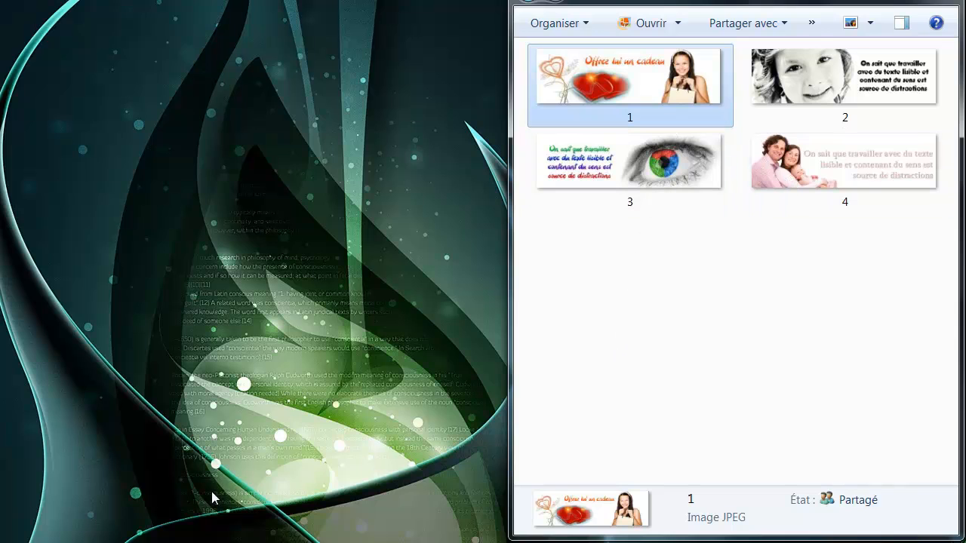
{"action": "mouse_move", "coordinate": [163, 542]}
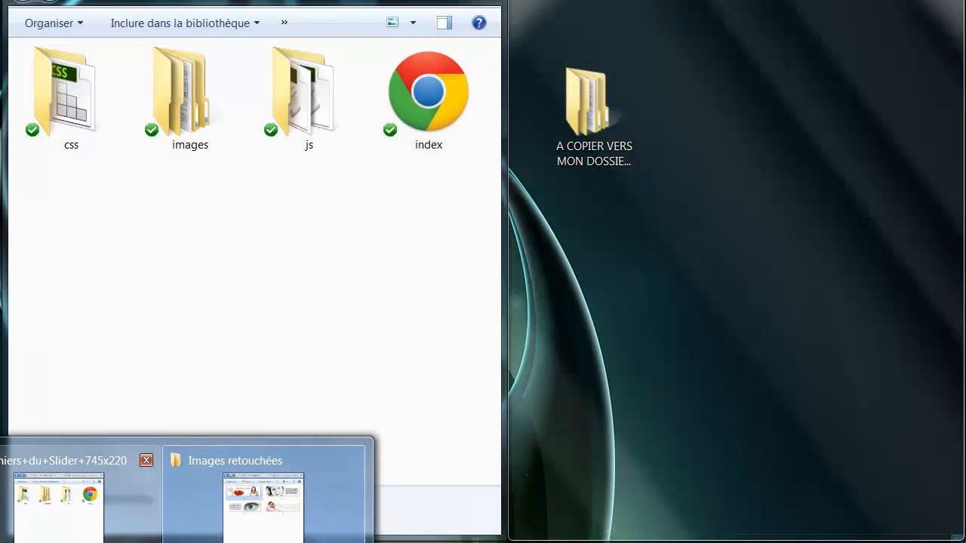
- Open the slider's images > slides folder in extra-large icon view
{"action": "left_click", "coordinate": [251, 529]}
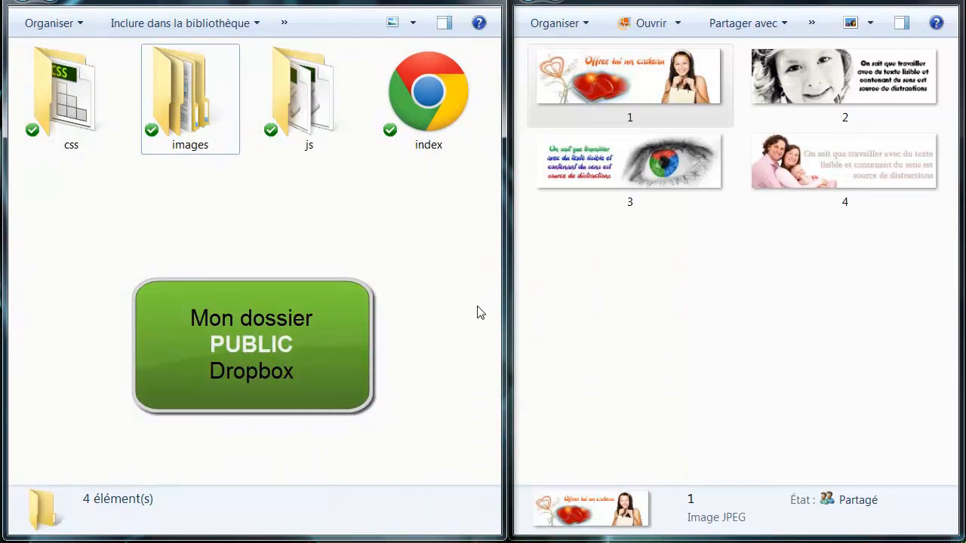
{"action": "left_click", "coordinate": [429, 107]}
{"action": "left_click", "coordinate": [317, 102]}
{"action": "left_click", "coordinate": [185, 102]}
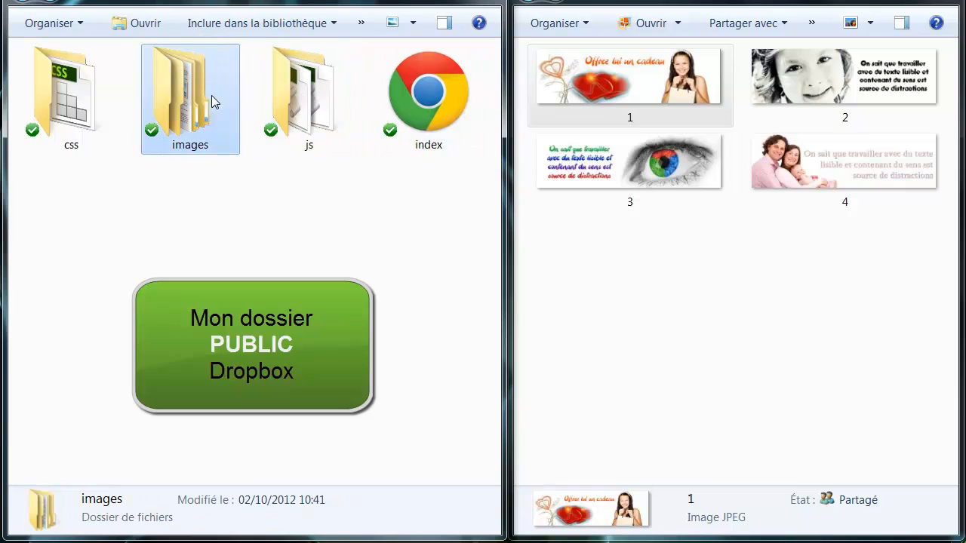
{"action": "left_click", "coordinate": [60, 105]}
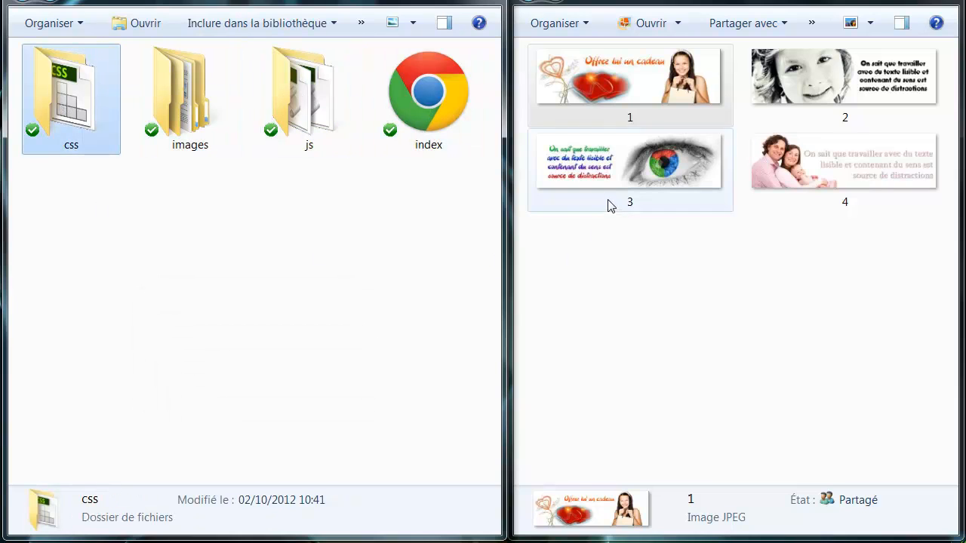
{"action": "double_click", "coordinate": [166, 105]}
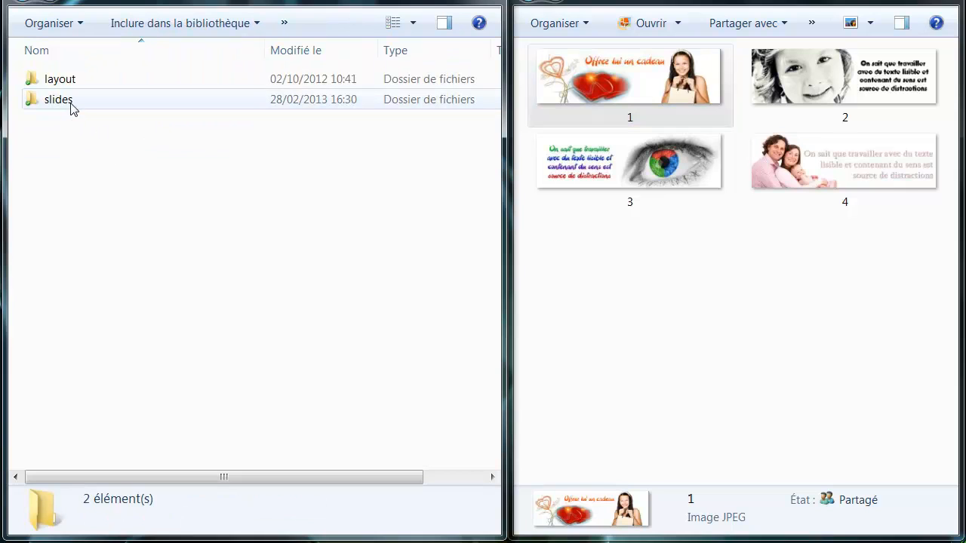
{"action": "left_click", "coordinate": [413, 23]}
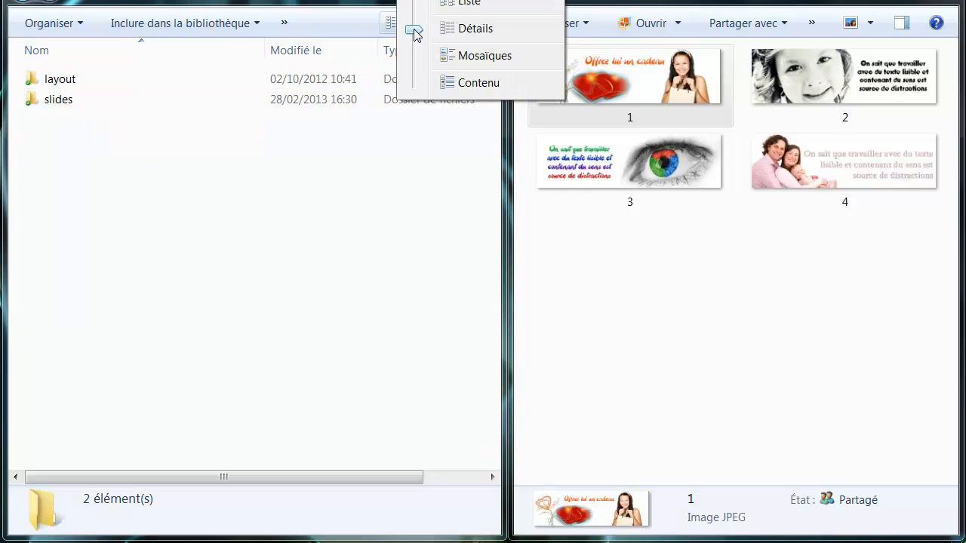
{"action": "left_click", "coordinate": [458, 1]}
{"action": "double_click", "coordinate": [352, 151]}
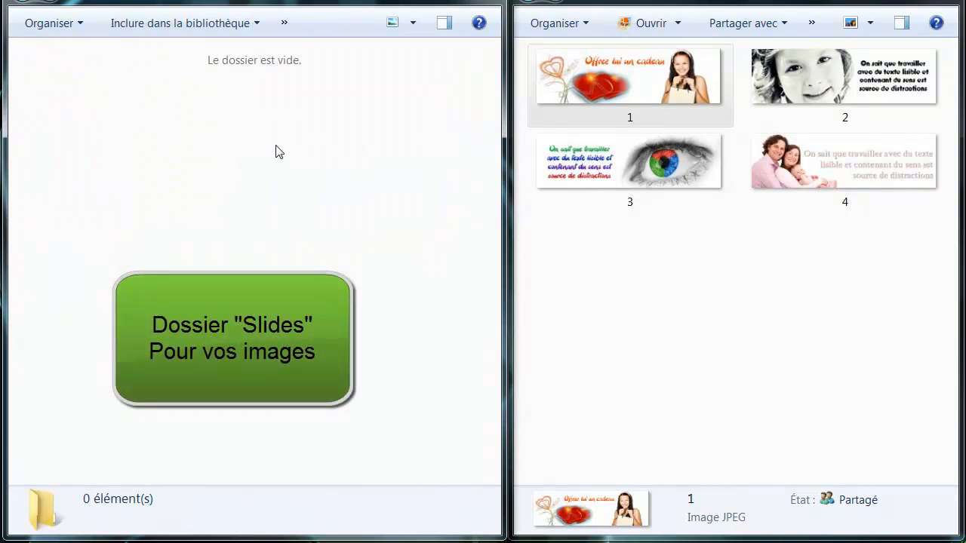
- Copy slide images 1–4 from Images retouchées and paste them into slides
{"action": "left_click", "coordinate": [693, 100]}
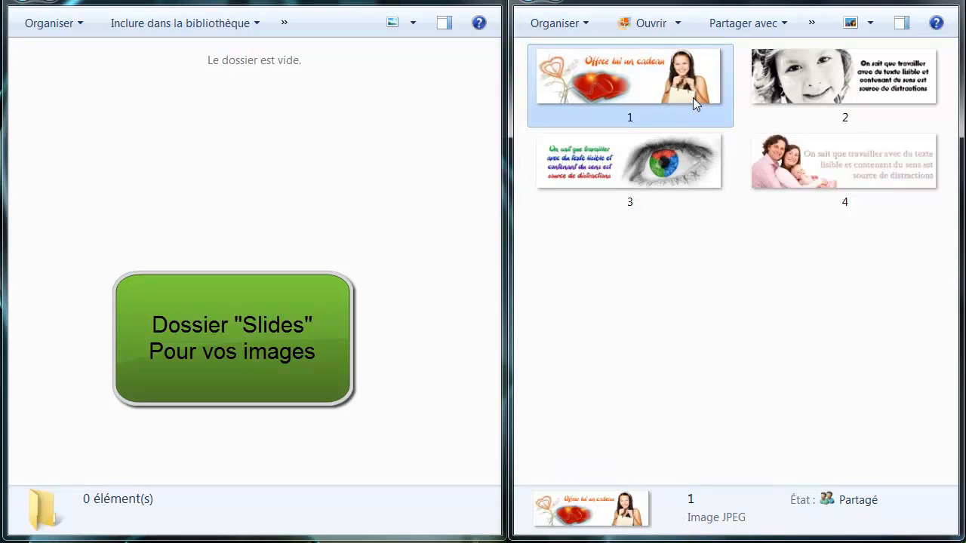
{"action": "left_click_drag", "start_coordinate": [920, 251], "coordinate": [622, 76]}
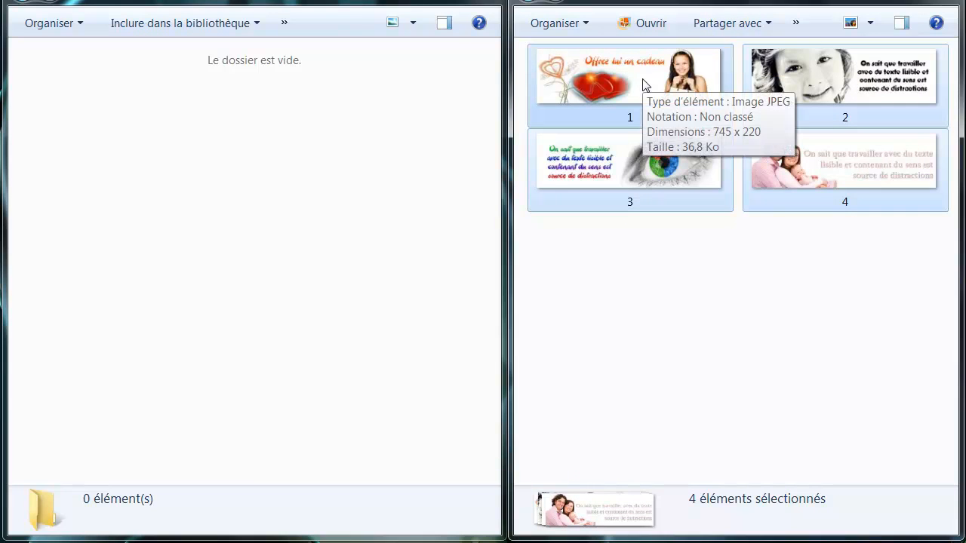
{"action": "right_click", "coordinate": [643, 80]}
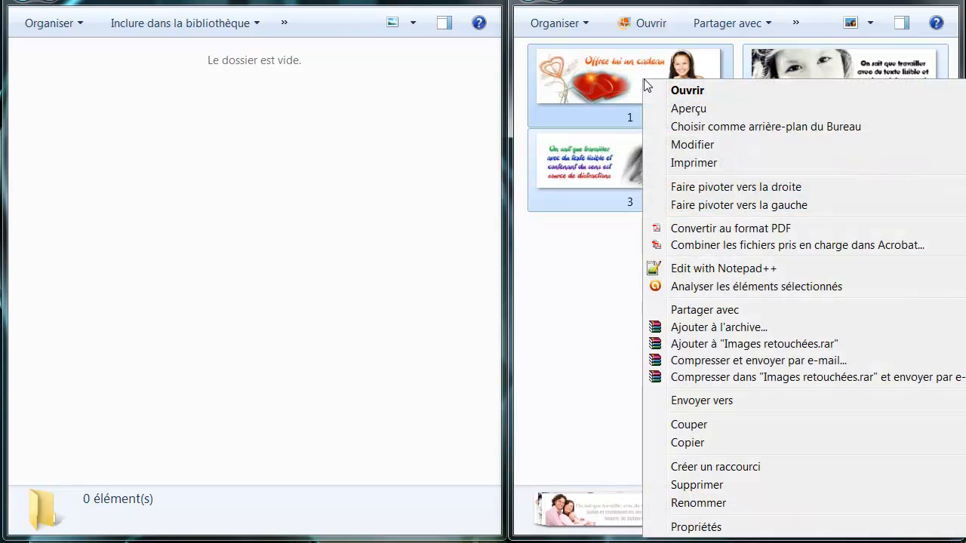
{"action": "left_click", "coordinate": [702, 444]}
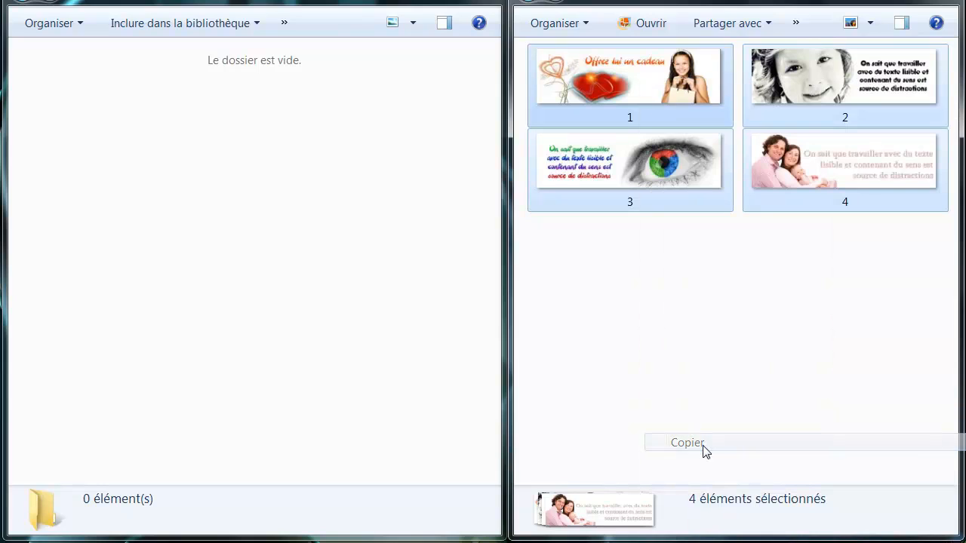
{"action": "left_click", "coordinate": [363, 154]}
{"action": "right_click", "coordinate": [290, 121]}
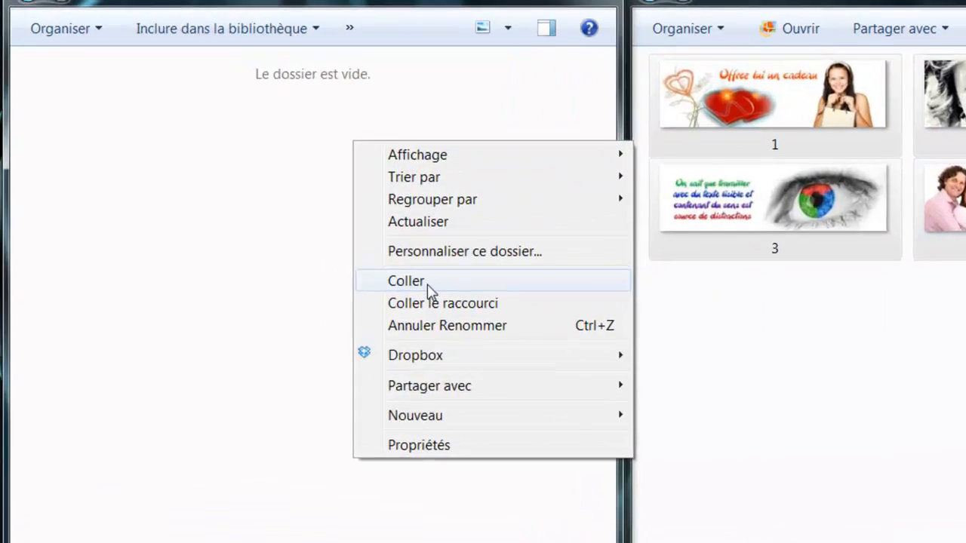
{"action": "left_click", "coordinate": [332, 228]}
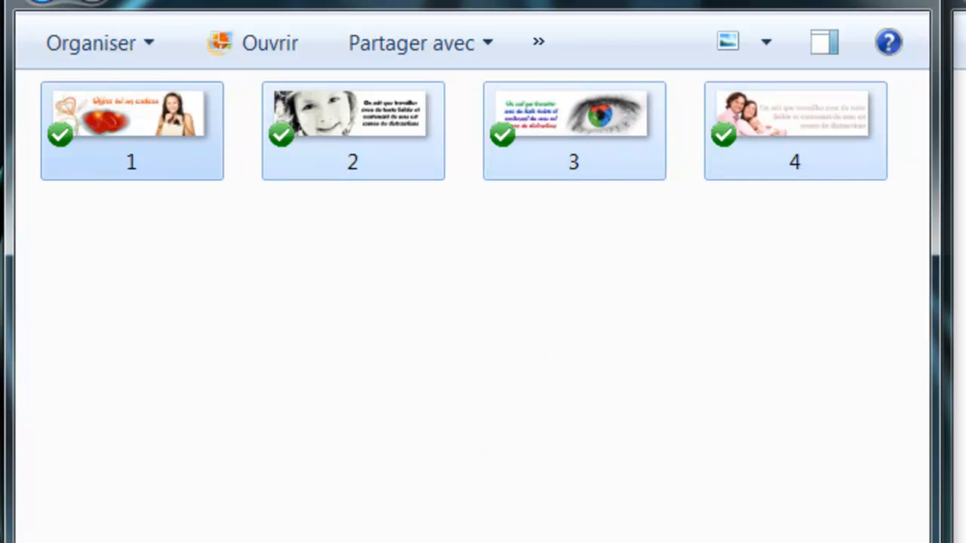
- From the slider root, copy index's link via Dropbox > Copier le lien public, then close both windows
{"action": "left_click", "coordinate": [42, 2]}
{"action": "left_click", "coordinate": [42, 2]}
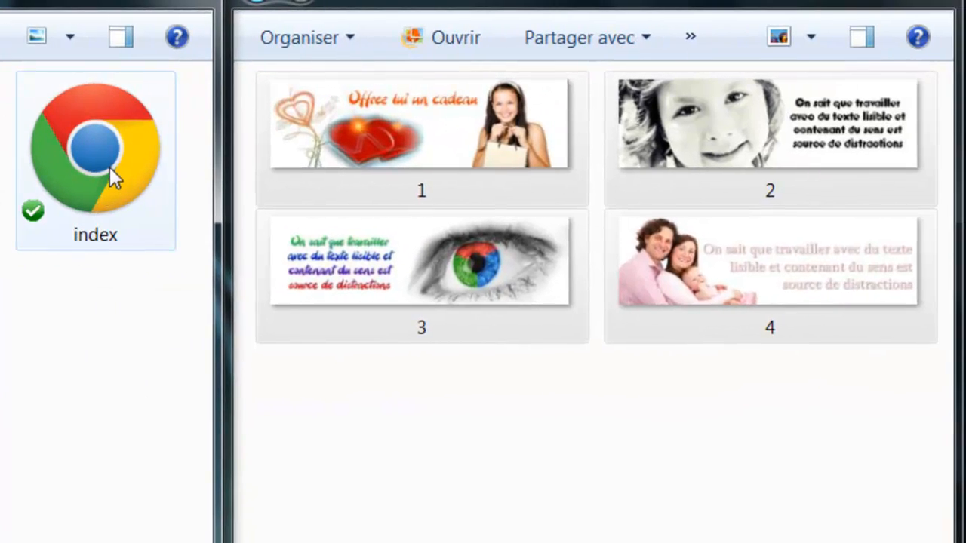
{"action": "right_click", "coordinate": [110, 167]}
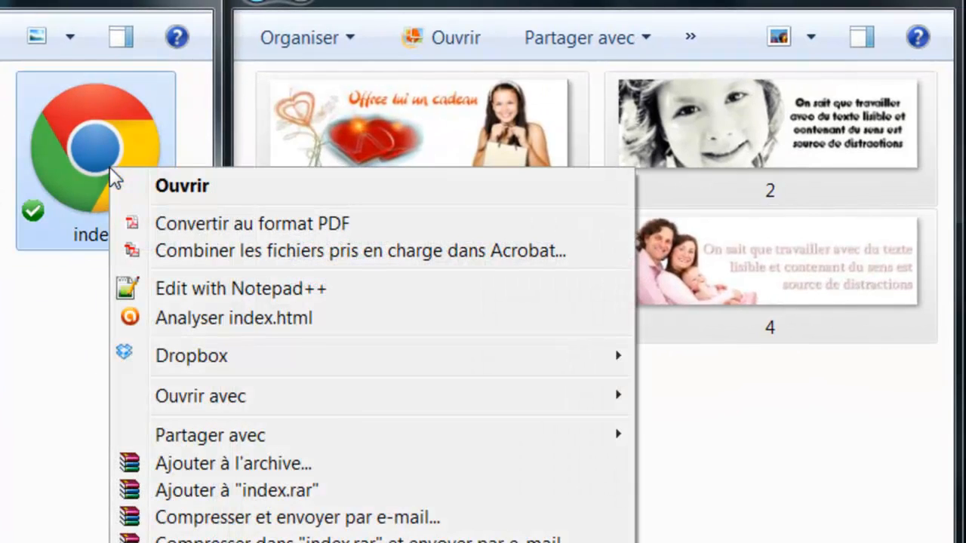
{"action": "mouse_move", "coordinate": [232, 357]}
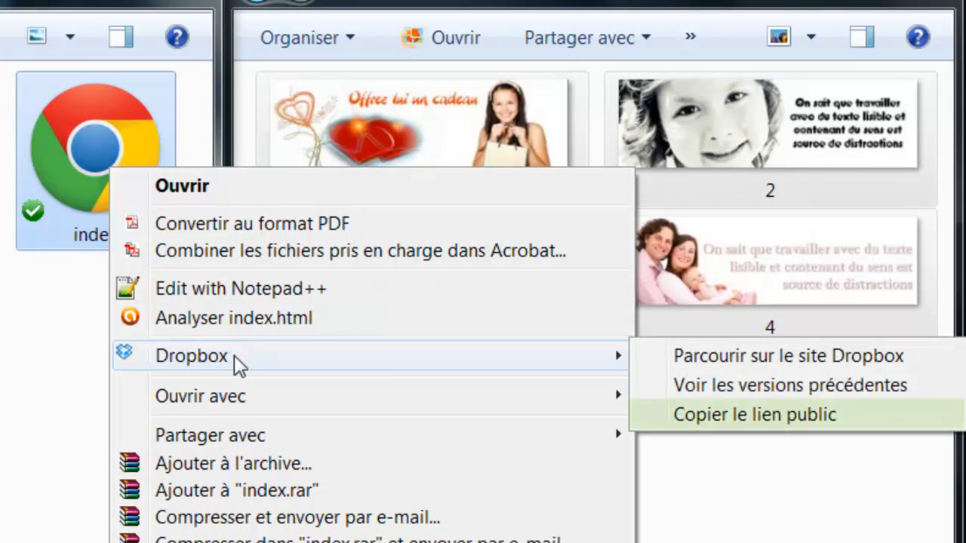
{"action": "left_click", "coordinate": [761, 416]}
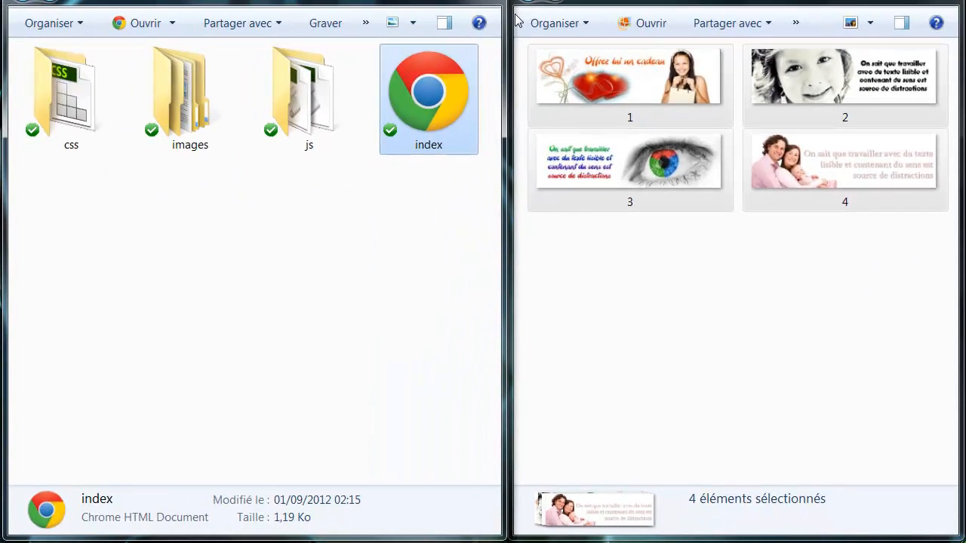
{"action": "key", "text": "alt+F4"}
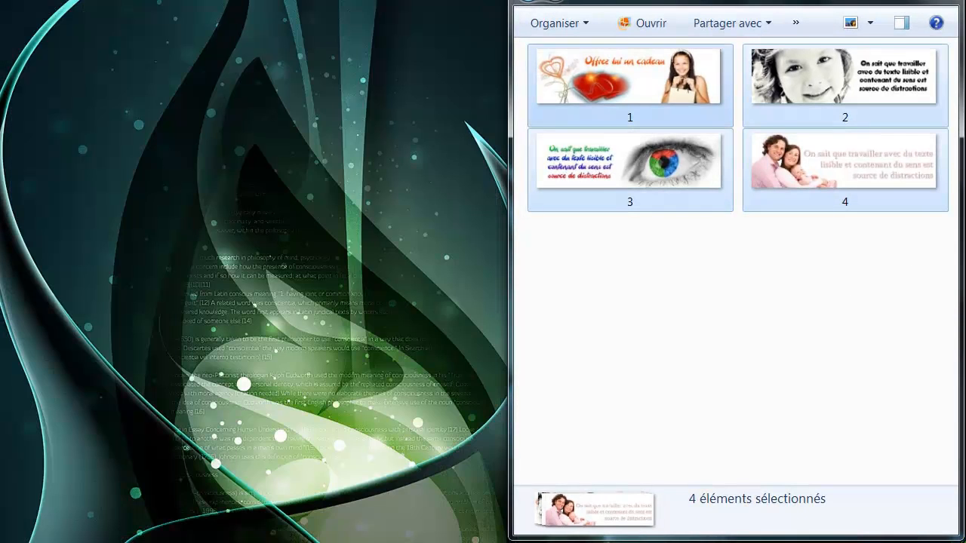
{"action": "key", "text": "alt+F4"}
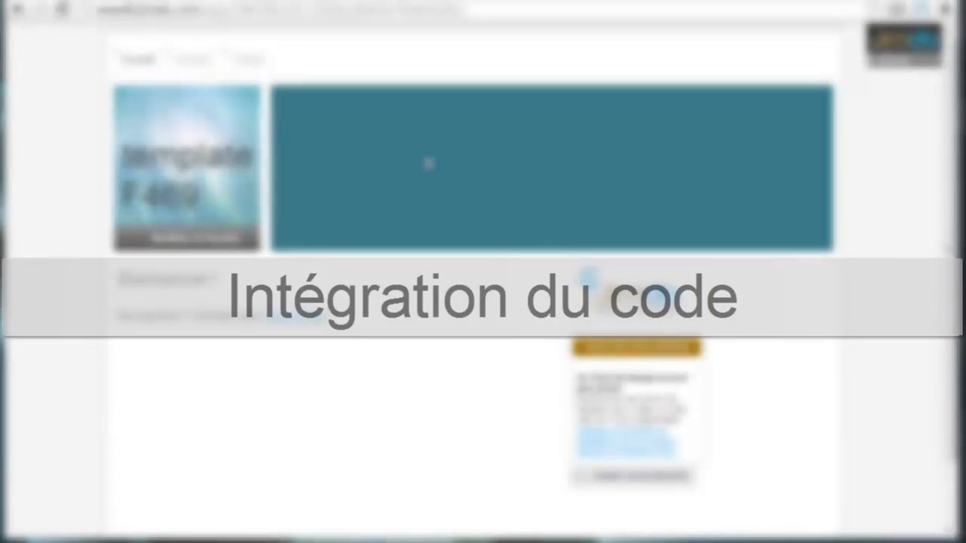
- Add a hidden 'page test slider' page after Contact, save the navigation, and open the page
{"action": "mouse_move", "coordinate": [324, 61]}
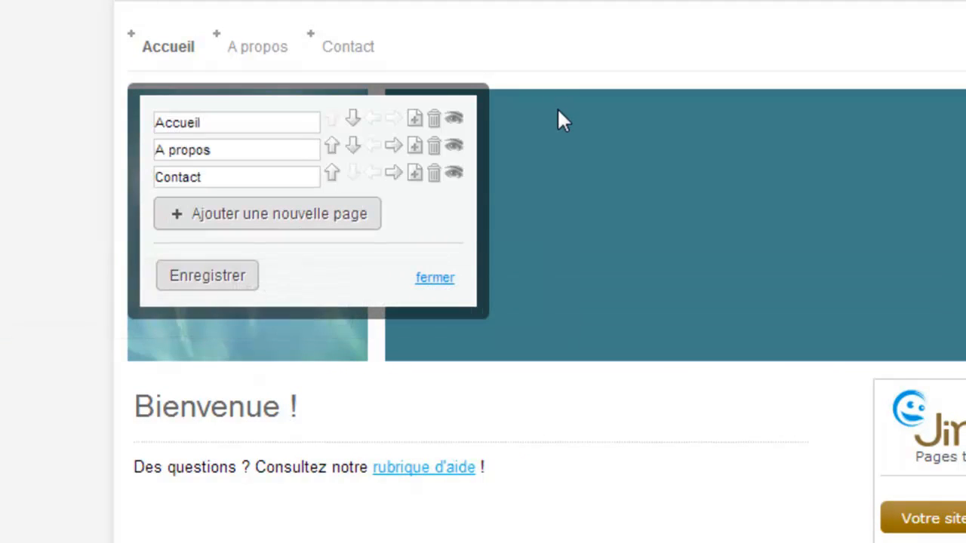
{"action": "left_click", "coordinate": [416, 176]}
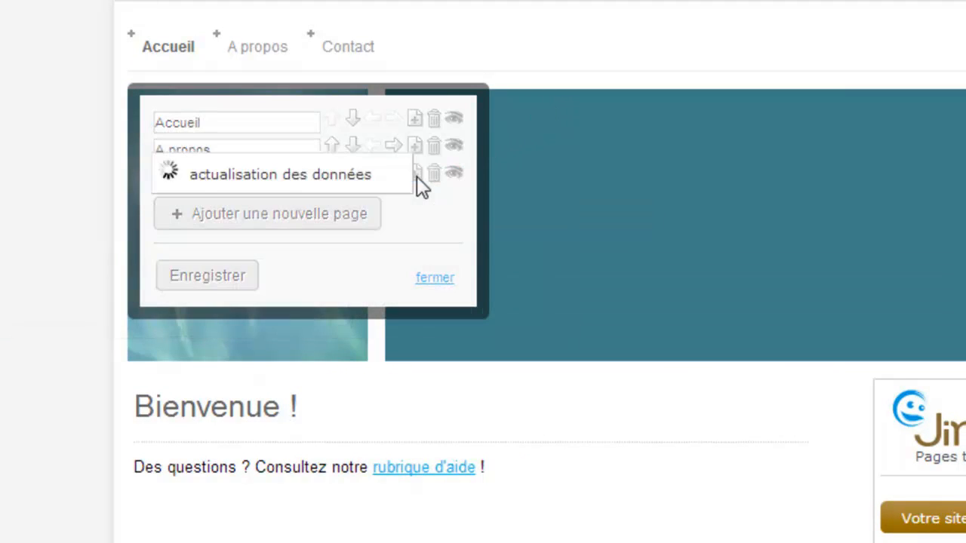
{"action": "type", "text": "page test"}
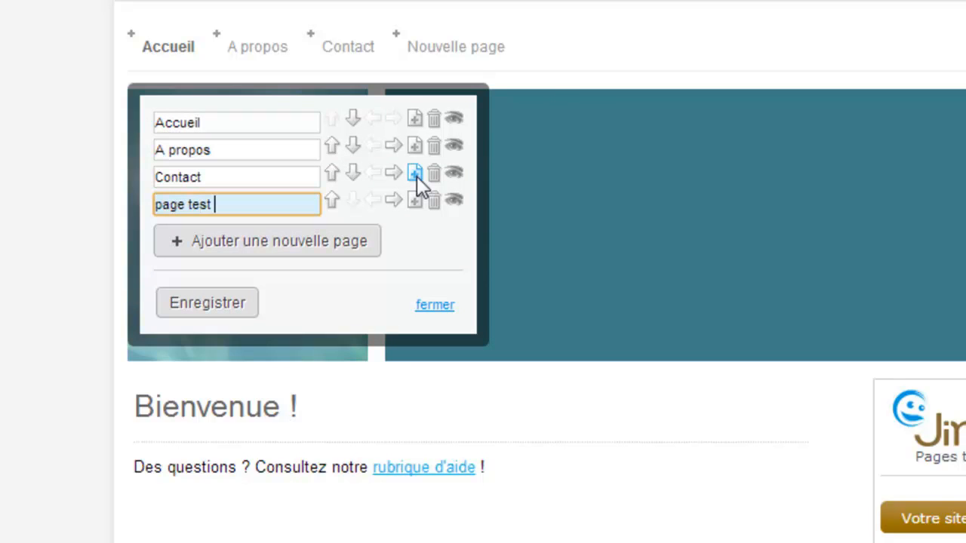
{"action": "left_click", "coordinate": [453, 200]}
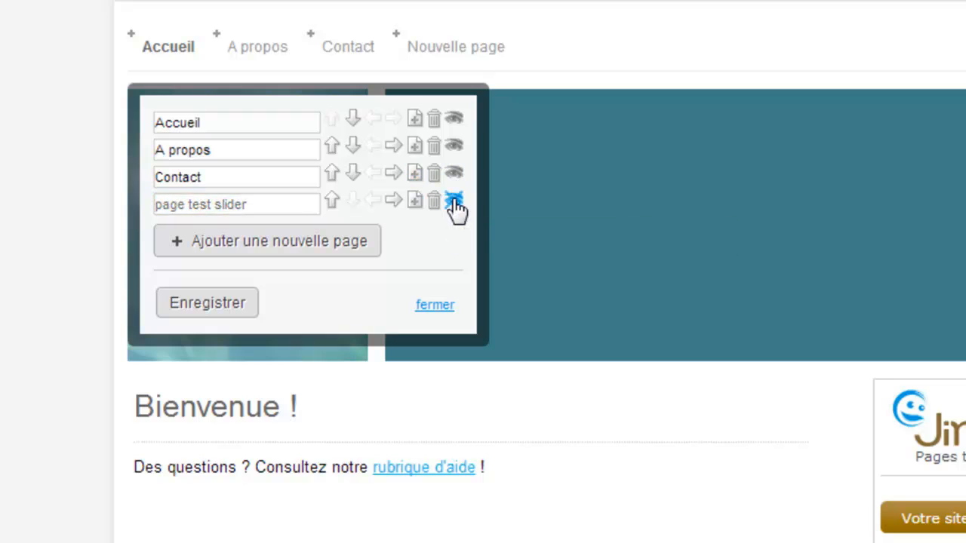
{"action": "left_click", "coordinate": [217, 302]}
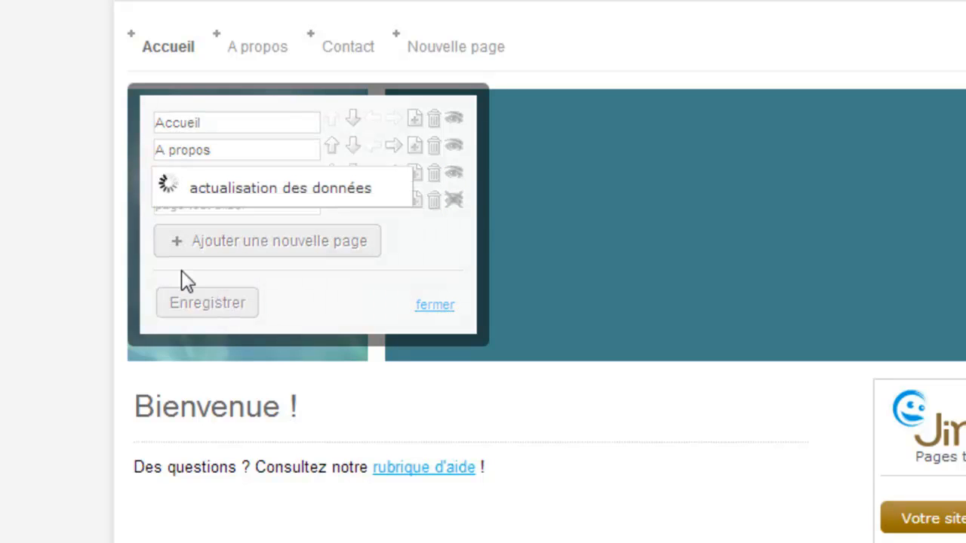
{"action": "left_click", "coordinate": [434, 305]}
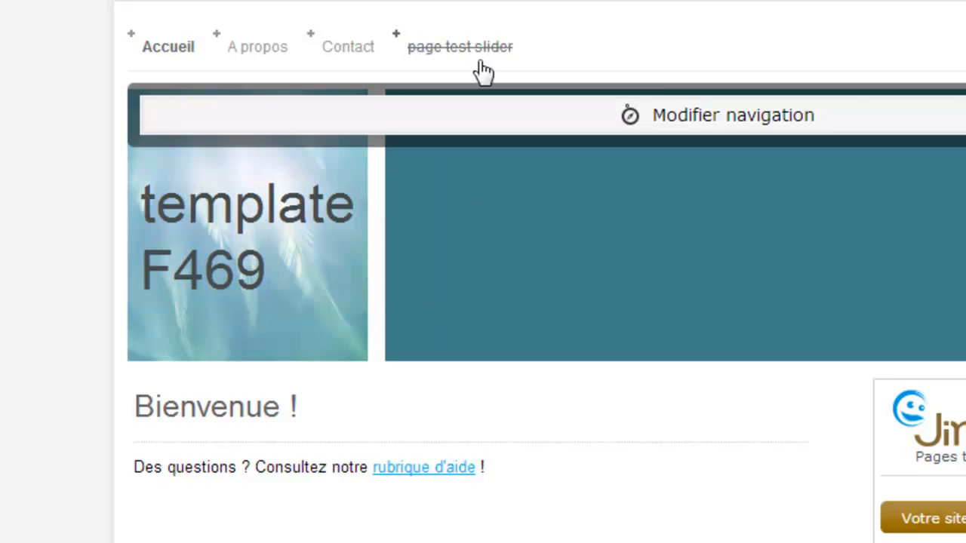
{"action": "left_click", "coordinate": [481, 57]}
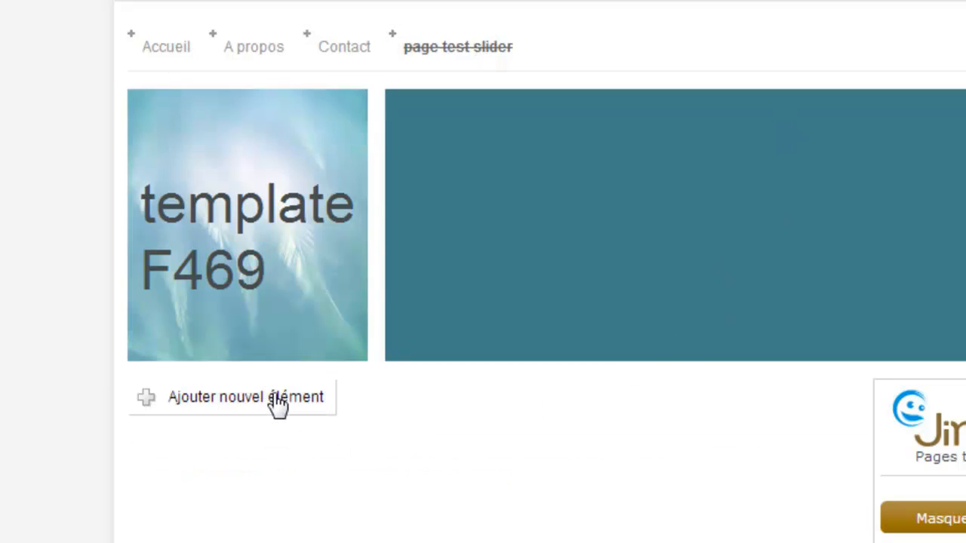
- Add an HTML widget and paste the copied AviaSlider Dropbox link into it
{"action": "left_click", "coordinate": [278, 406]}
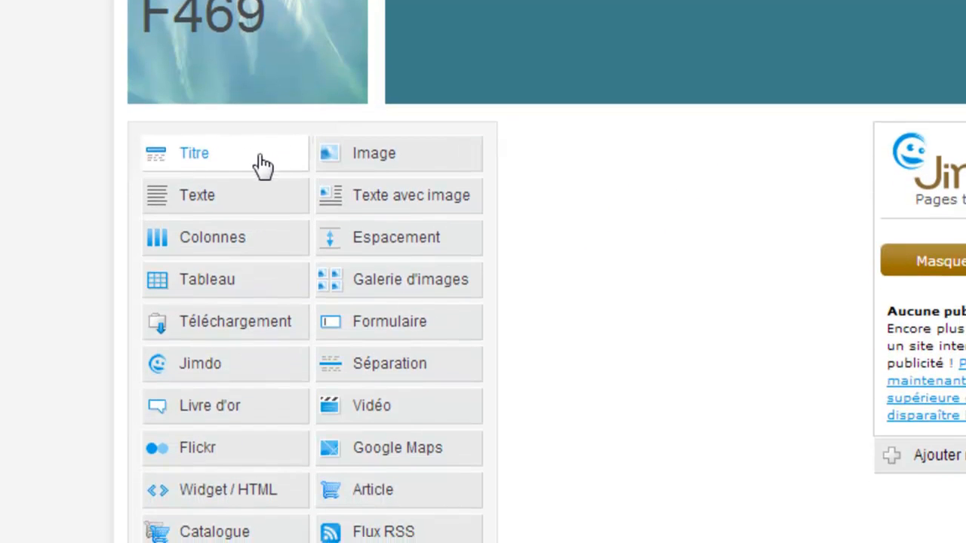
{"action": "left_click", "coordinate": [206, 509]}
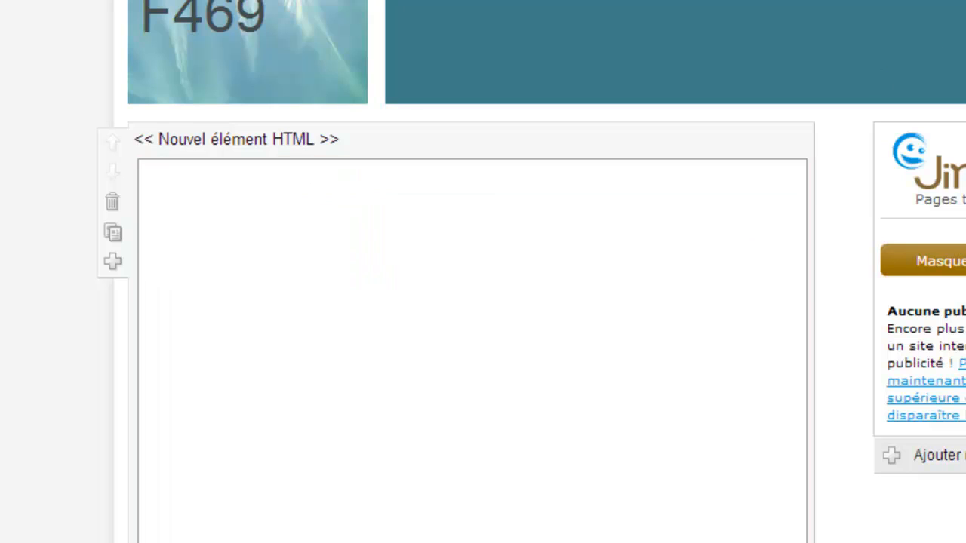
{"action": "left_click_drag", "start_coordinate": [965, 0], "coordinate": [965, 256]}
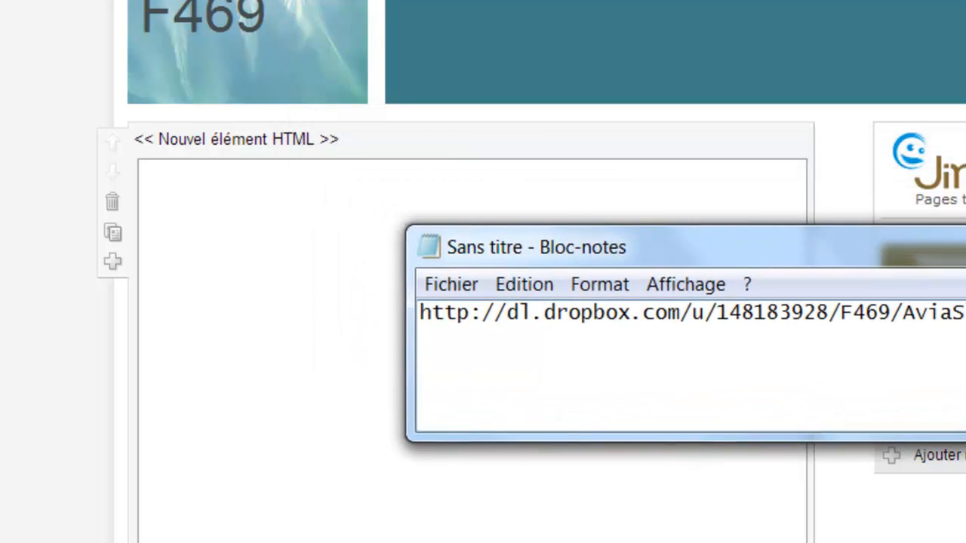
{"action": "left_click_drag", "start_coordinate": [965, 313], "coordinate": [373, 317]}
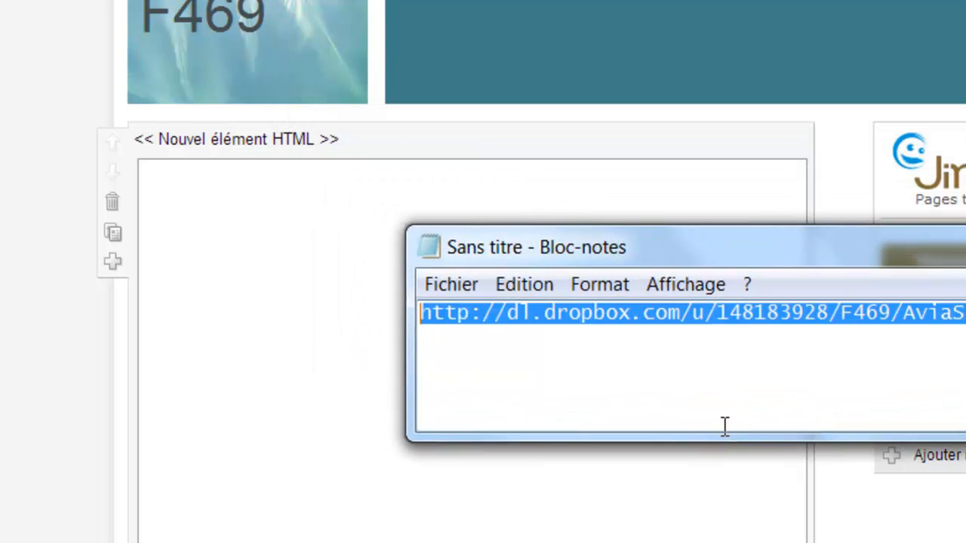
{"action": "left_click", "coordinate": [338, 290]}
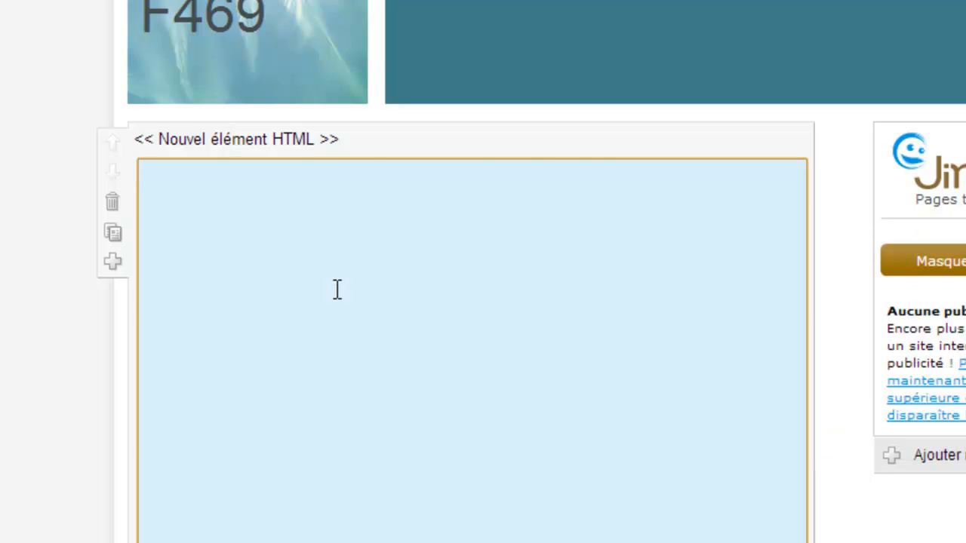
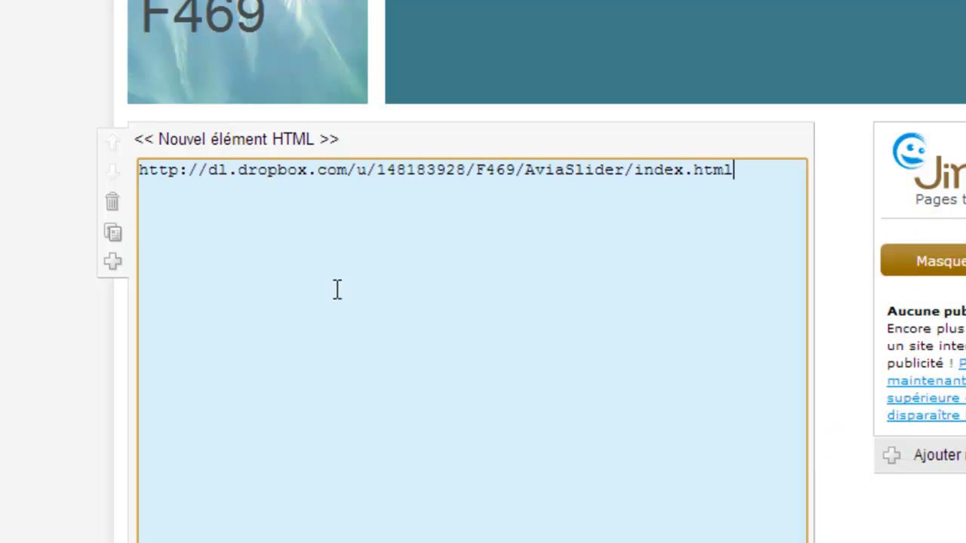
- Save the HTML element containing the Dropbox link
{"action": "scroll", "coordinate": [48, 233], "scroll_direction": "down", "scroll_amount": 2}
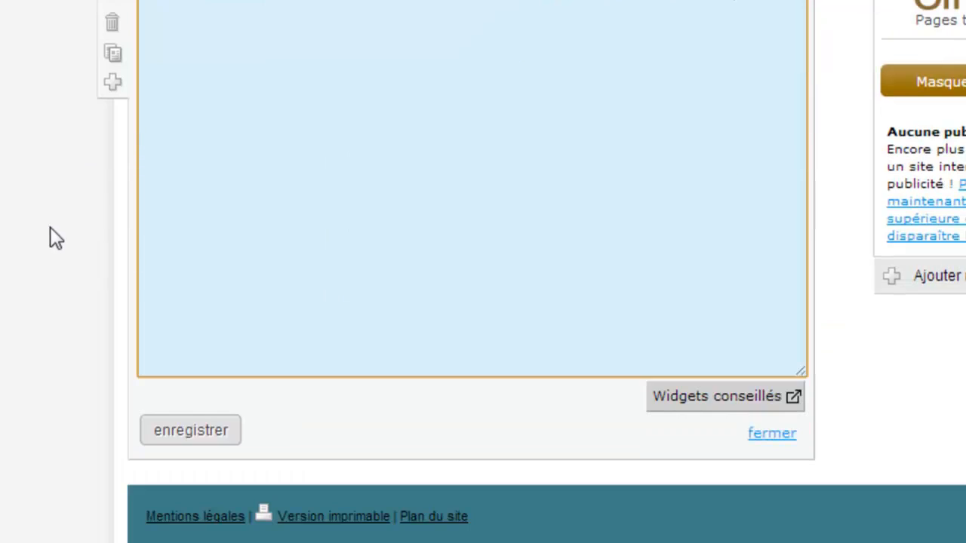
{"action": "left_click", "coordinate": [197, 431]}
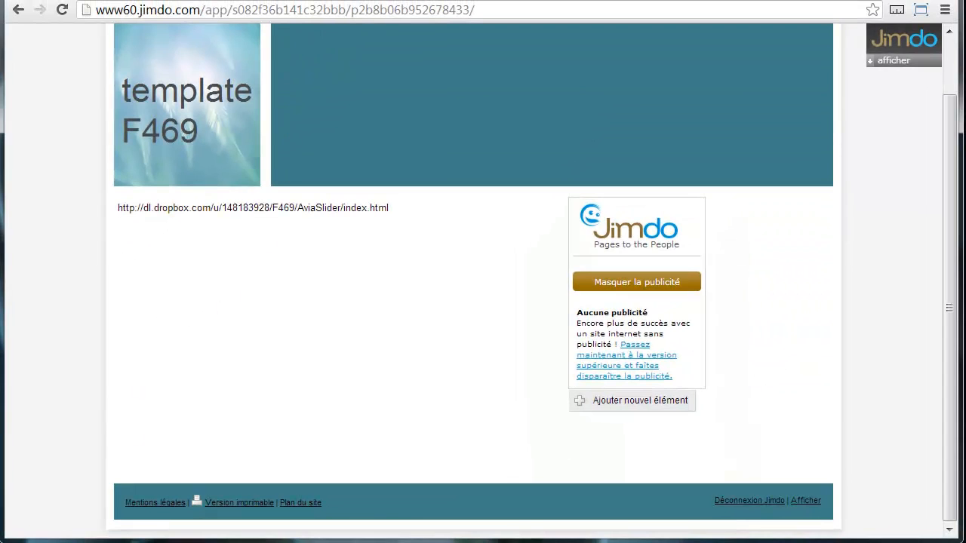
{"action": "key", "text": "ctrl+t"}
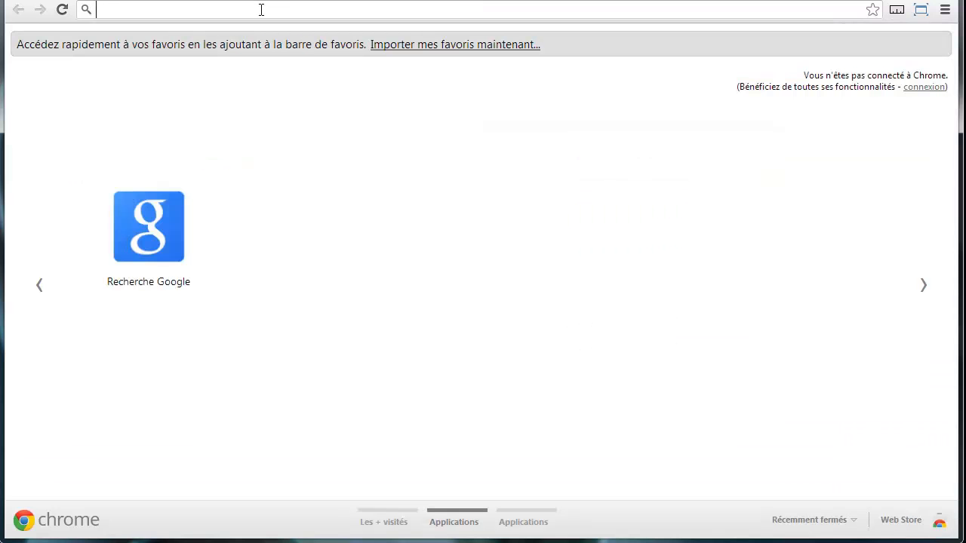
- Copy the iframe embed code from code-slider.txt at bit.ly/code469, then return to the Jimdo tab
{"action": "type", "text": "bit"}
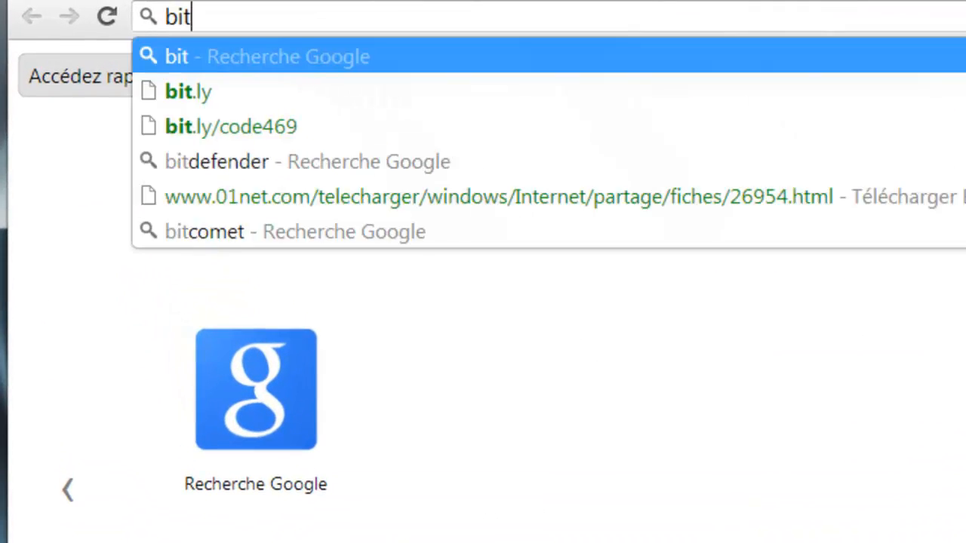
{"action": "type", "text": ".l"}
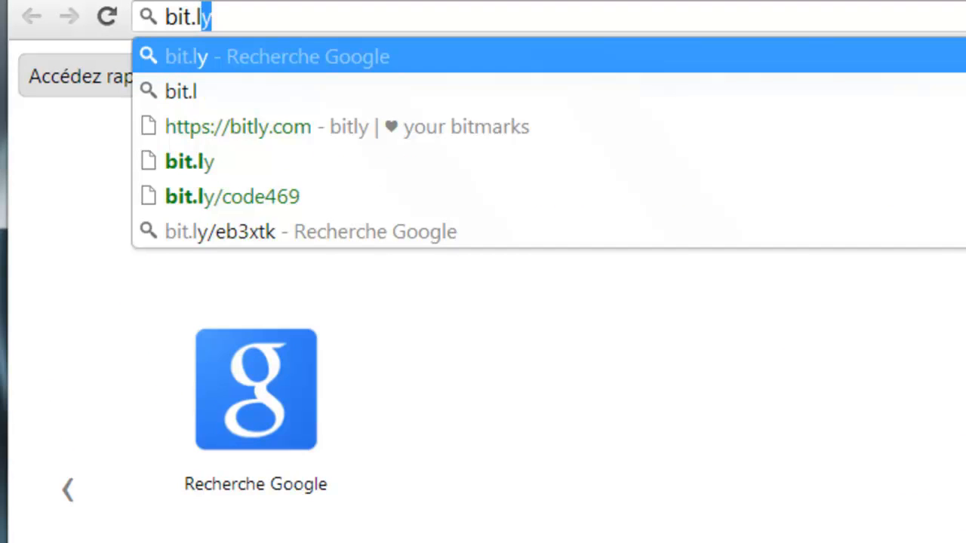
{"action": "type", "text": "y/"}
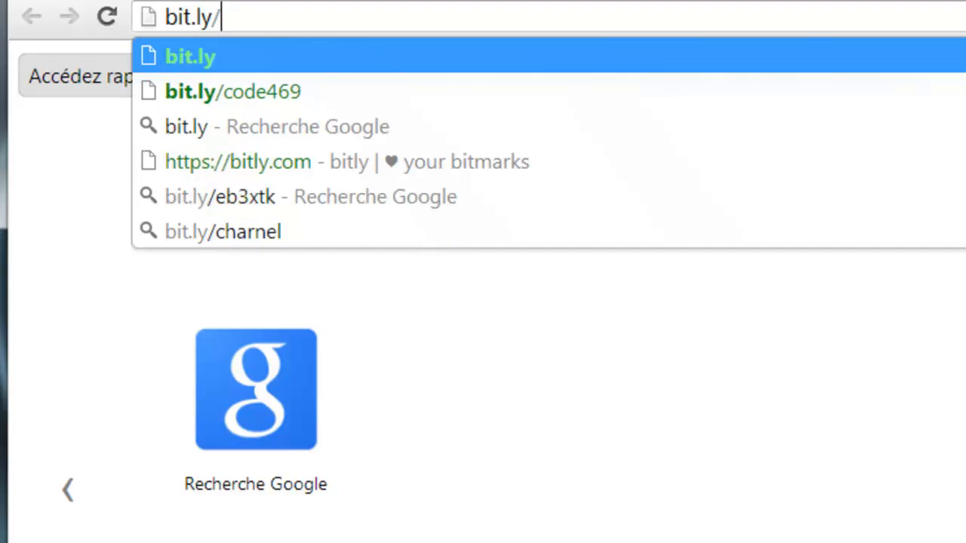
{"action": "type", "text": "code469"}
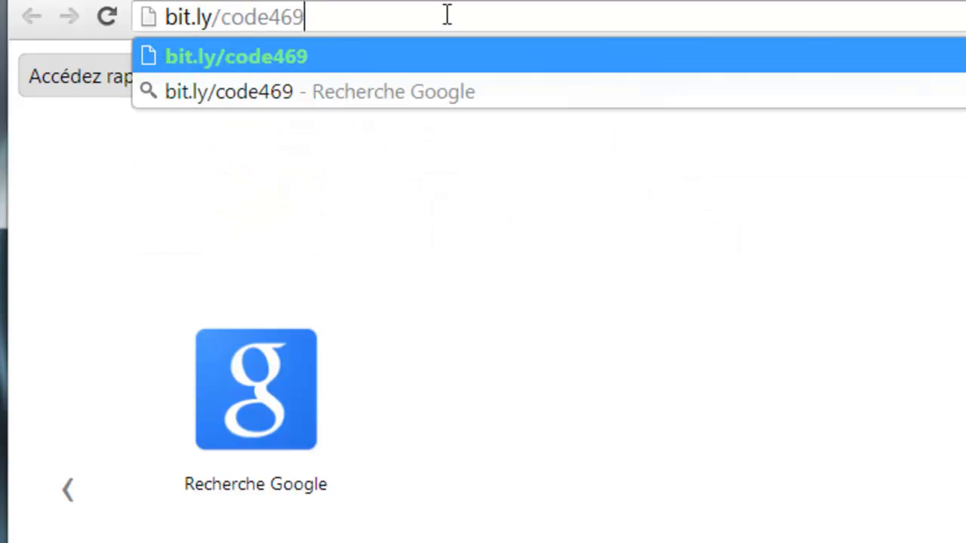
{"action": "key", "text": "Return"}
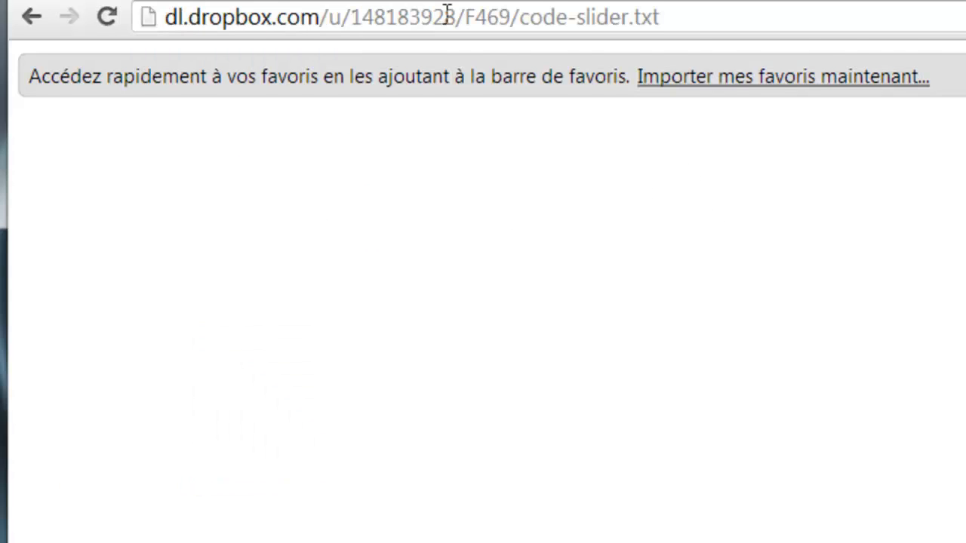
{"action": "left_click_drag", "start_coordinate": [956, 38], "coordinate": [9, 35]}
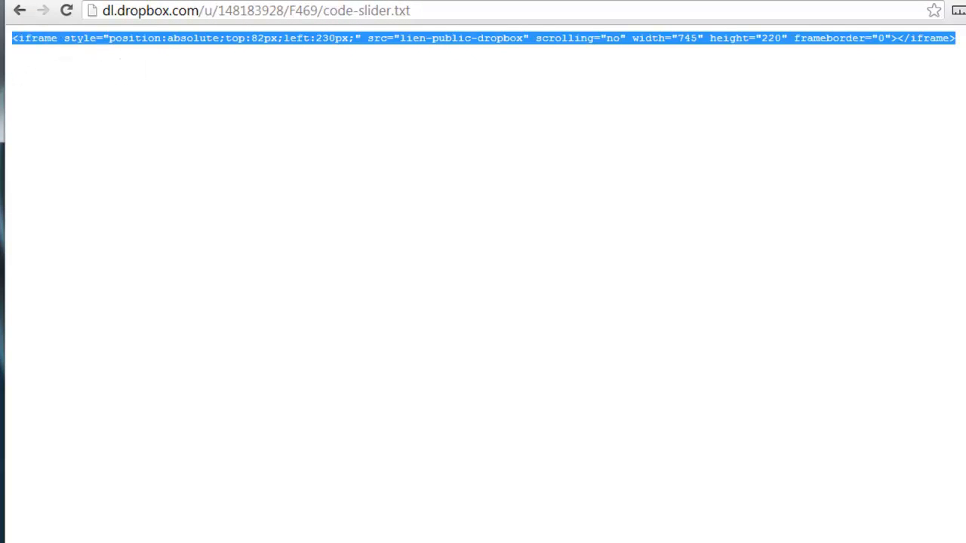
{"action": "right_click", "coordinate": [36, 35]}
{"action": "left_click", "coordinate": [64, 48]}
{"action": "key", "text": "ctrl+Tab"}
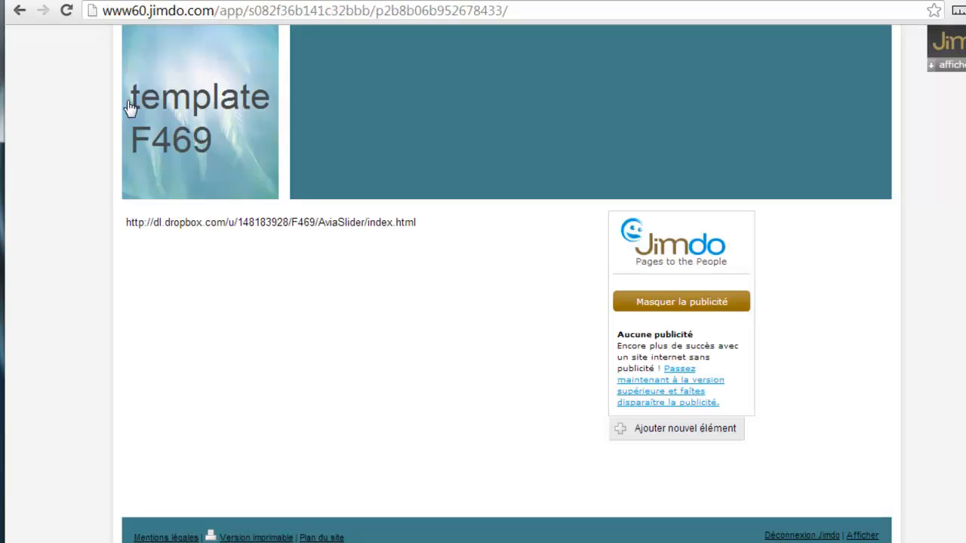
- Paste the iframe embed code at the top of the HTML element, above the existing URL
{"action": "left_click", "coordinate": [345, 221]}
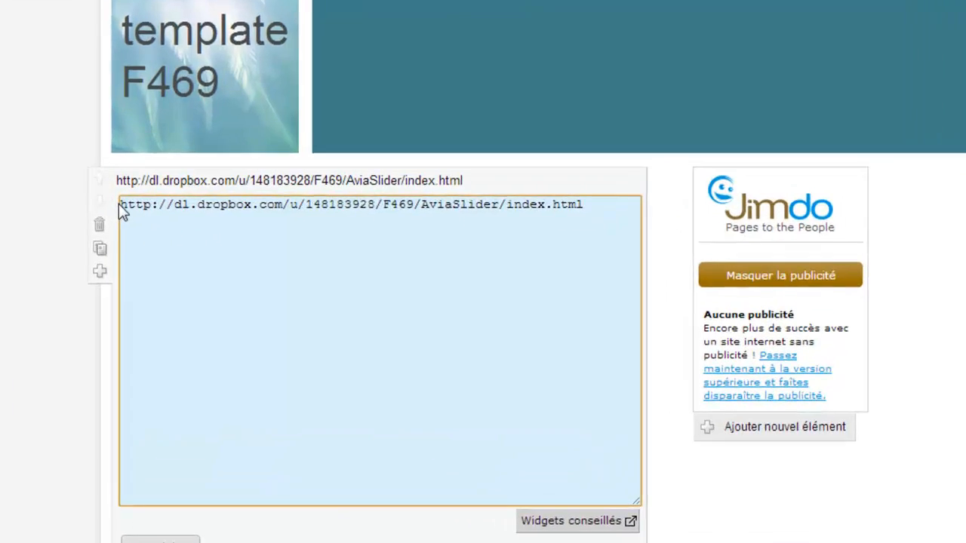
{"action": "left_click", "coordinate": [131, 242]}
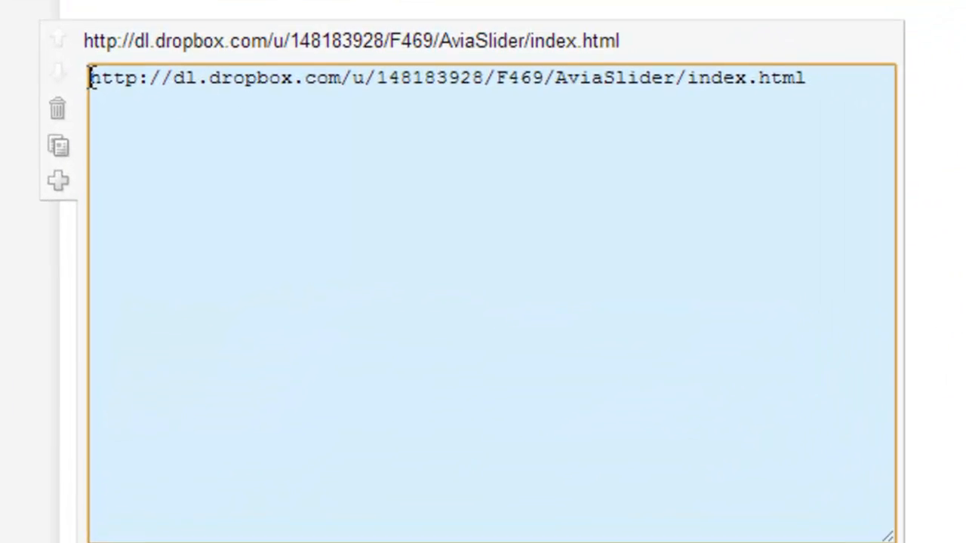
{"action": "key", "text": "Return"}
{"action": "key", "text": "Return"}
{"action": "key", "text": "Return"}
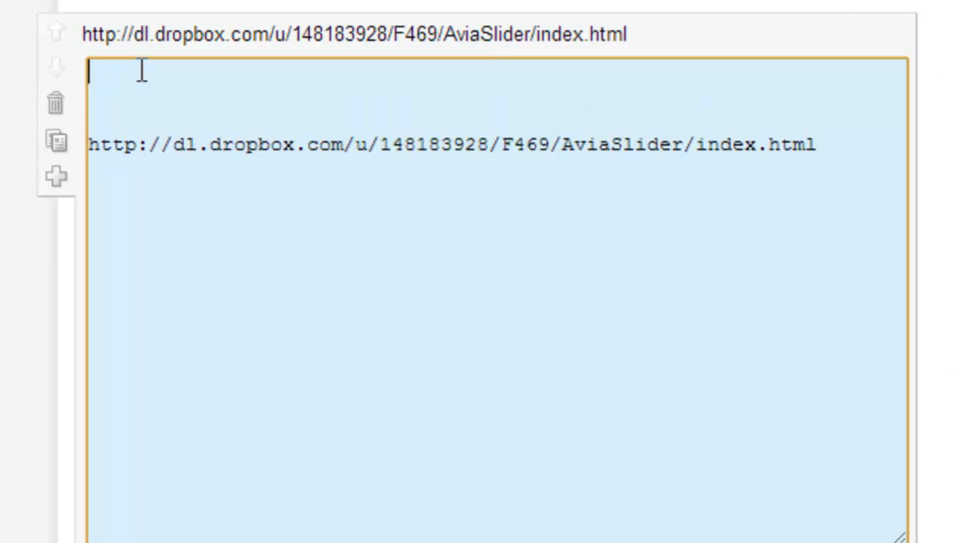
{"action": "left_click", "coordinate": [126, 79]}
{"action": "right_click", "coordinate": [129, 78]}
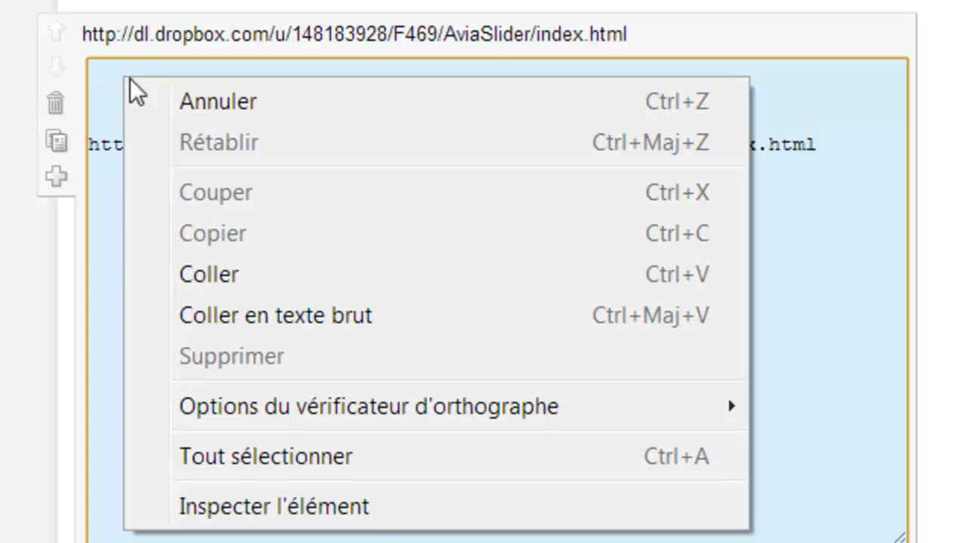
{"action": "left_click", "coordinate": [229, 265]}
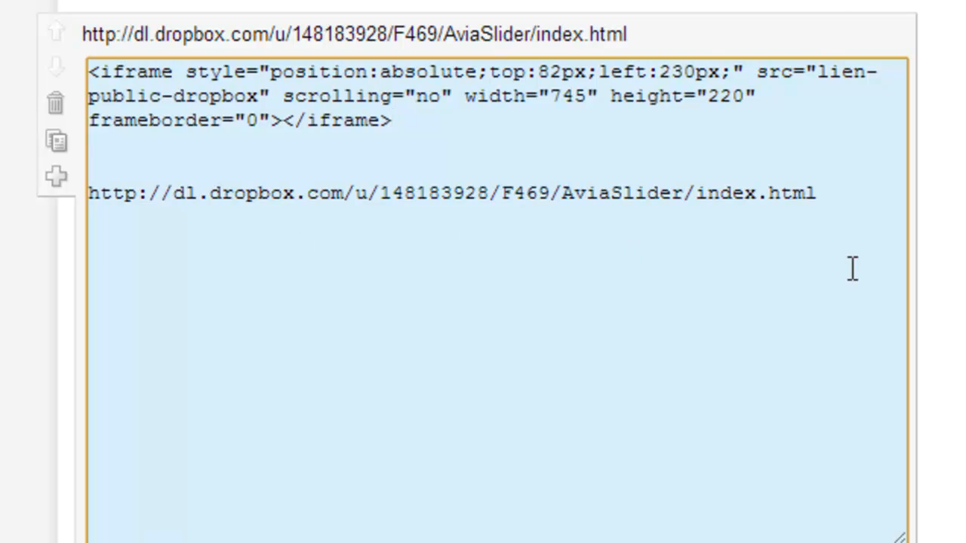
- Replace the iframe's src placeholder with the AviaSlider index.html URL and save with 'enregistrer'
{"action": "left_click_drag", "start_coordinate": [819, 194], "coordinate": [81, 195]}
{"action": "right_click", "coordinate": [99, 195]}
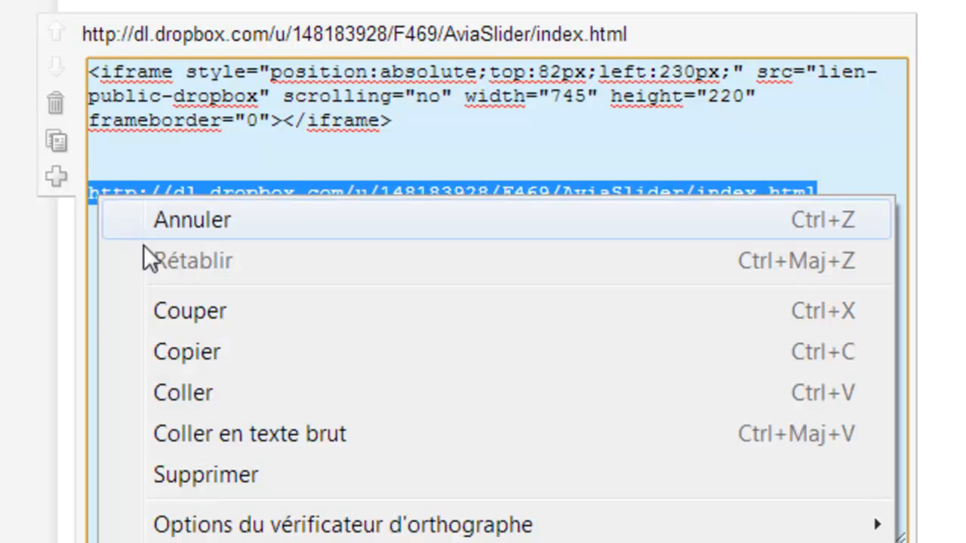
{"action": "left_click", "coordinate": [180, 313]}
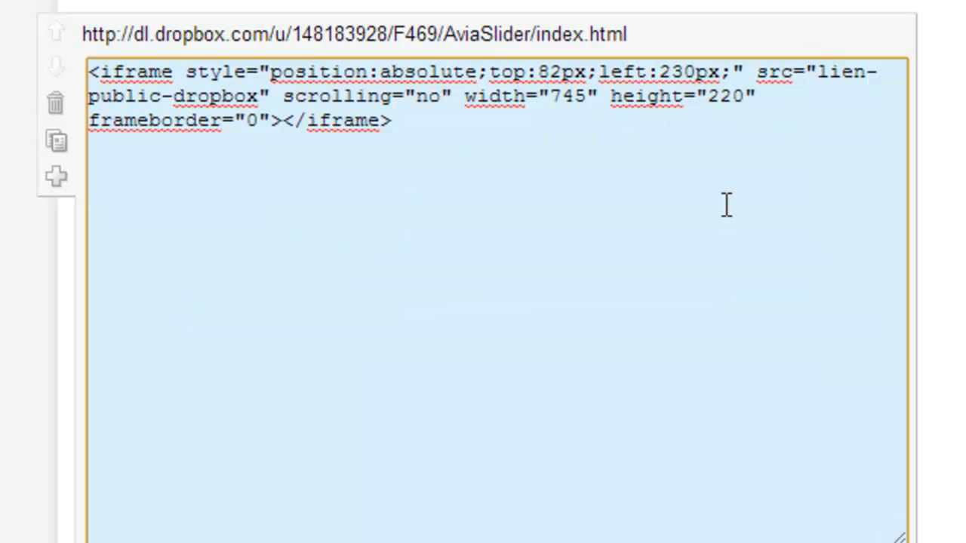
{"action": "key", "text": "Delete"}
{"action": "key", "text": "Delete"}
{"action": "key", "text": "Delete"}
{"action": "key", "text": "Delete"}
{"action": "key", "text": "Delete"}
{"action": "key", "text": "Delete"}
{"action": "key", "text": "Delete"}
{"action": "key", "text": "Delete"}
{"action": "key", "text": "Delete"}
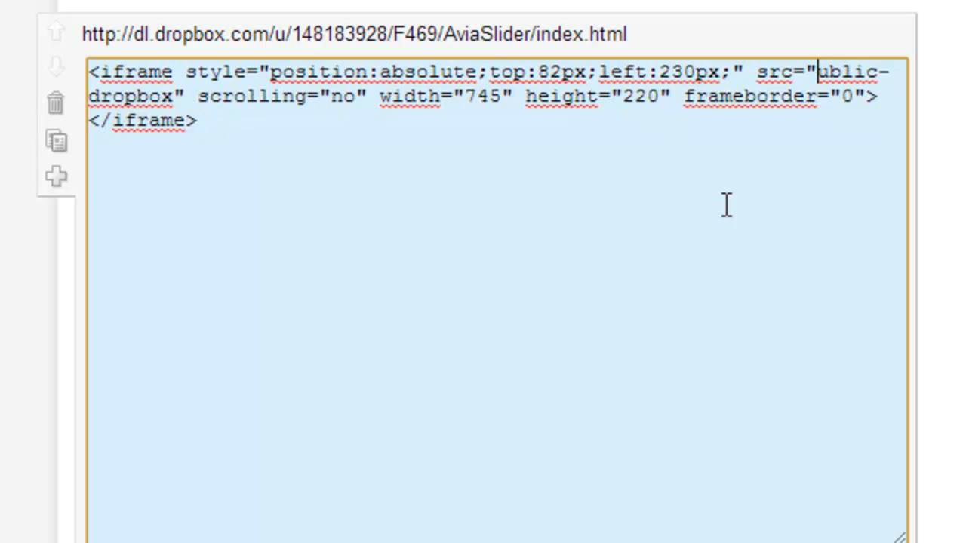
{"action": "key", "text": "Delete"}
{"action": "key", "text": "Delete"}
{"action": "key", "text": "Delete"}
{"action": "key", "text": "Delete"}
{"action": "key", "text": "Delete"}
{"action": "key", "text": "Delete"}
{"action": "key", "text": "Delete"}
{"action": "key", "text": "Delete"}
{"action": "key", "text": "Delete"}
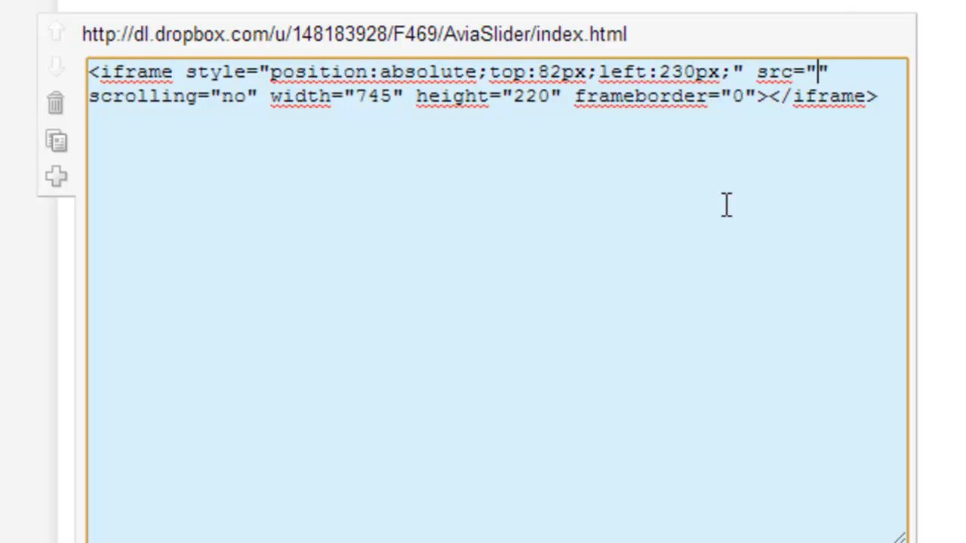
{"action": "key", "text": "ctrl+v"}
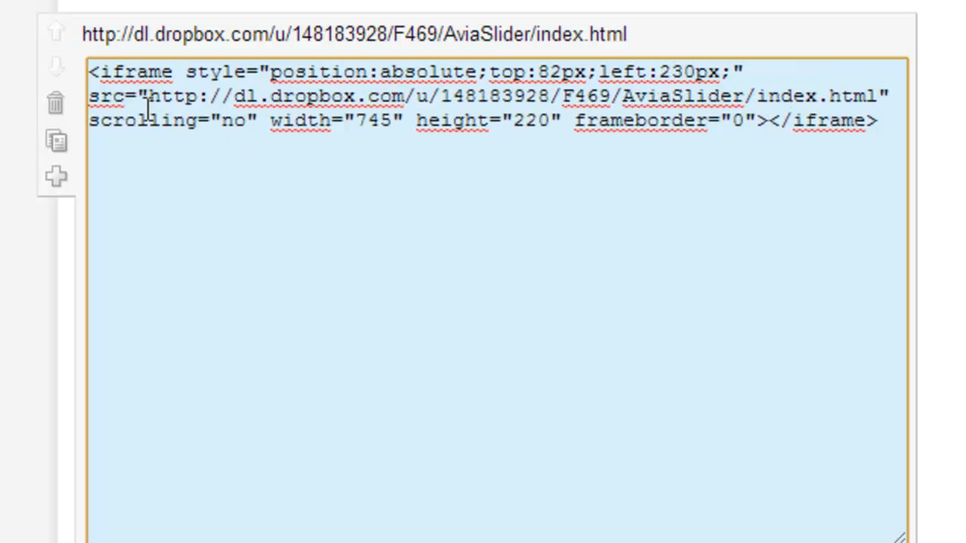
{"action": "left_click_drag", "start_coordinate": [153, 98], "coordinate": [877, 97]}
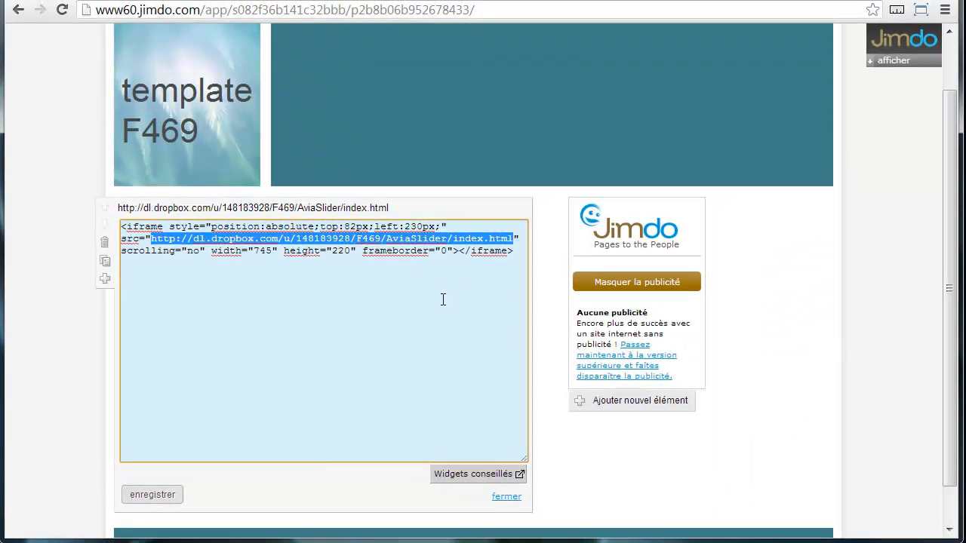
{"action": "left_click", "coordinate": [443, 300]}
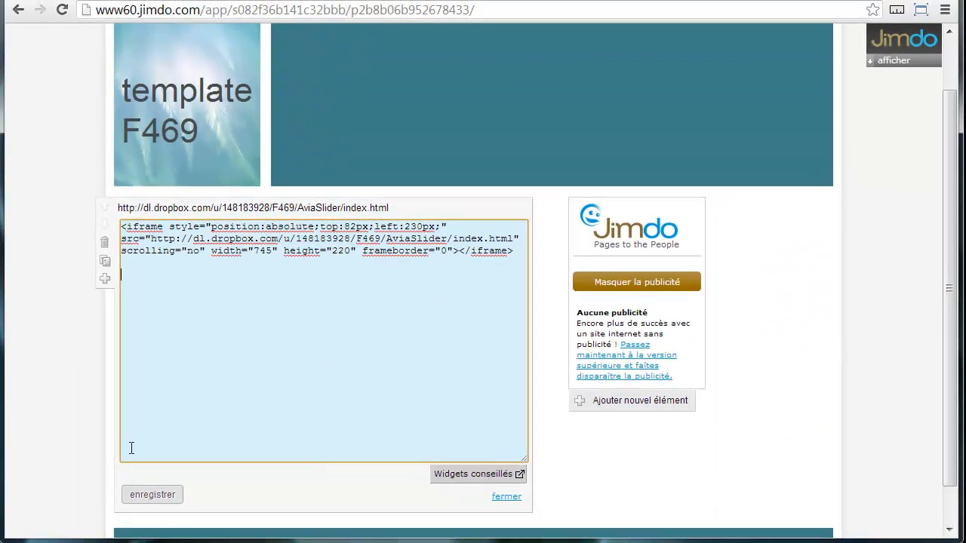
{"action": "left_click", "coordinate": [159, 496]}
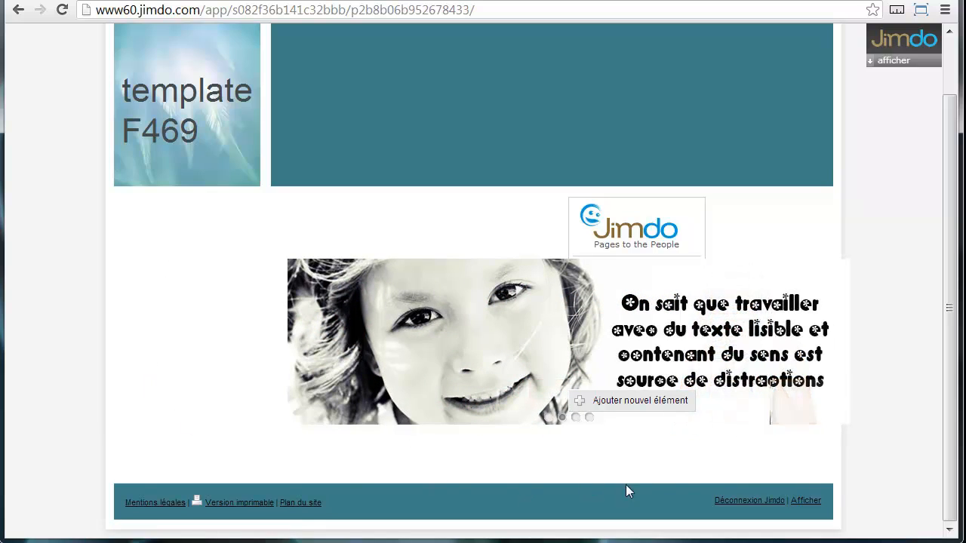
- Preview the site with 'Afficher', then navigate to the Accueil home page
{"action": "left_click", "coordinate": [812, 503]}
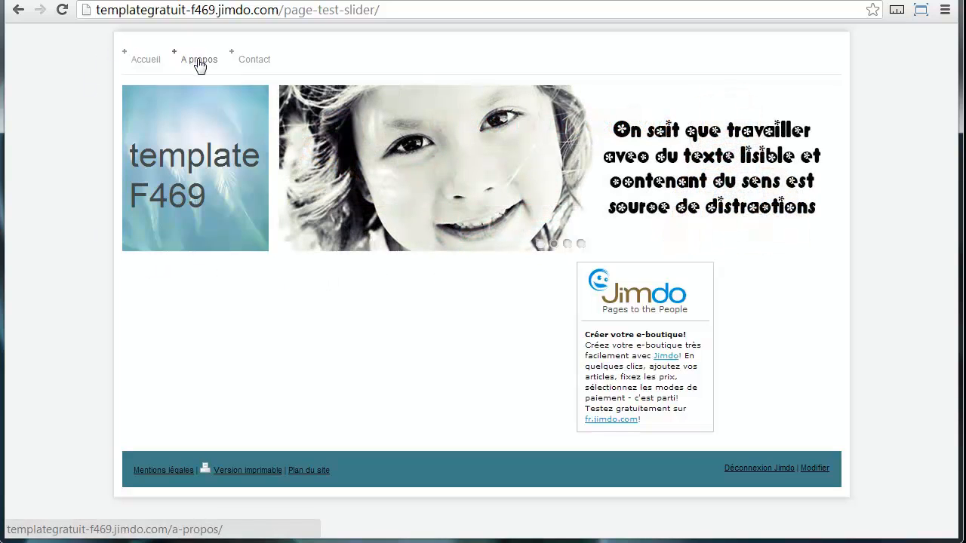
{"action": "left_click", "coordinate": [140, 66]}
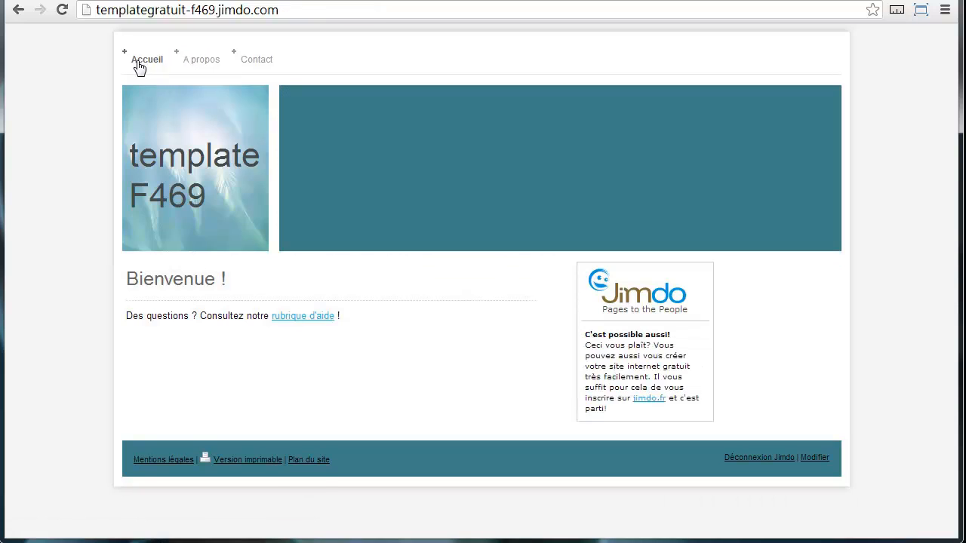